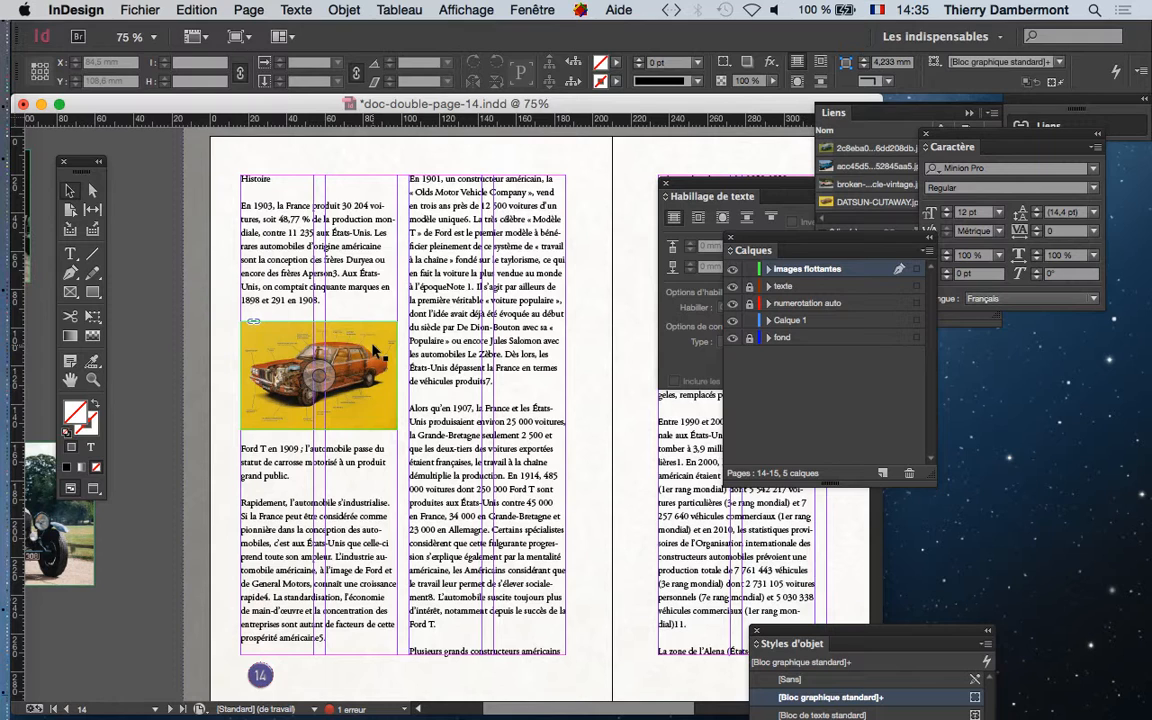
# Bring the Styles d'objet panel over beside the yellow car photo on page 14
pyautogui.click(534, 9)
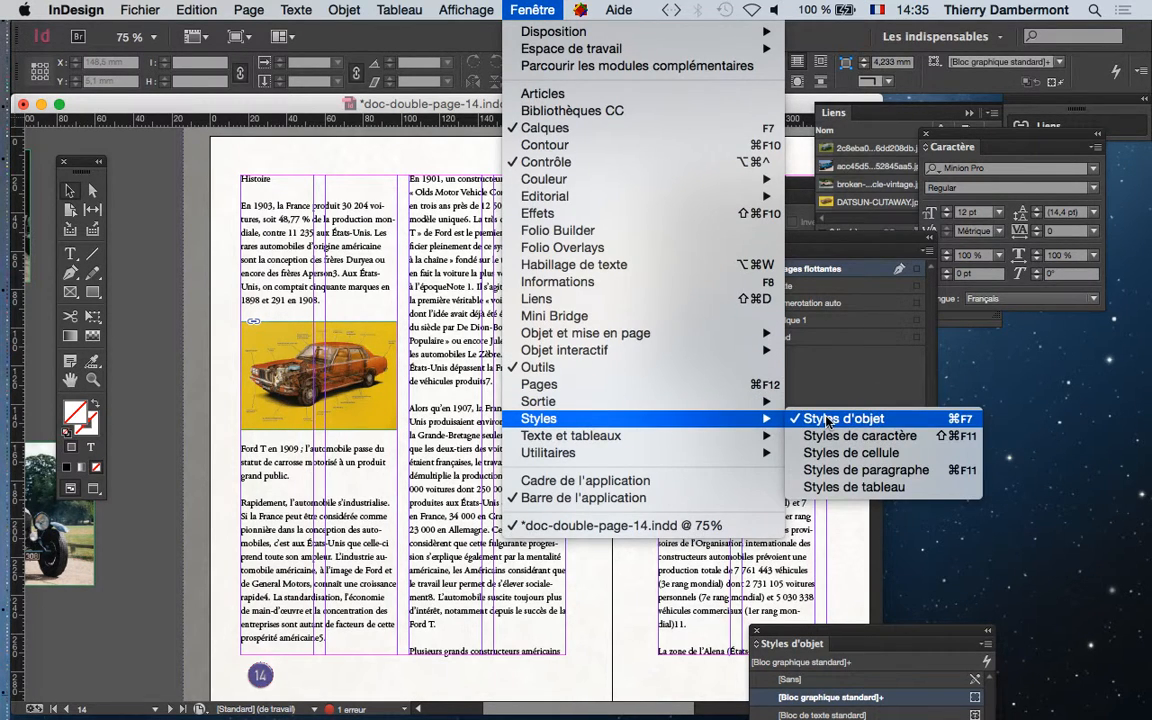
pyautogui.click(831, 635)
pyautogui.moveTo(831, 635); pyautogui.dragTo(571, 245)
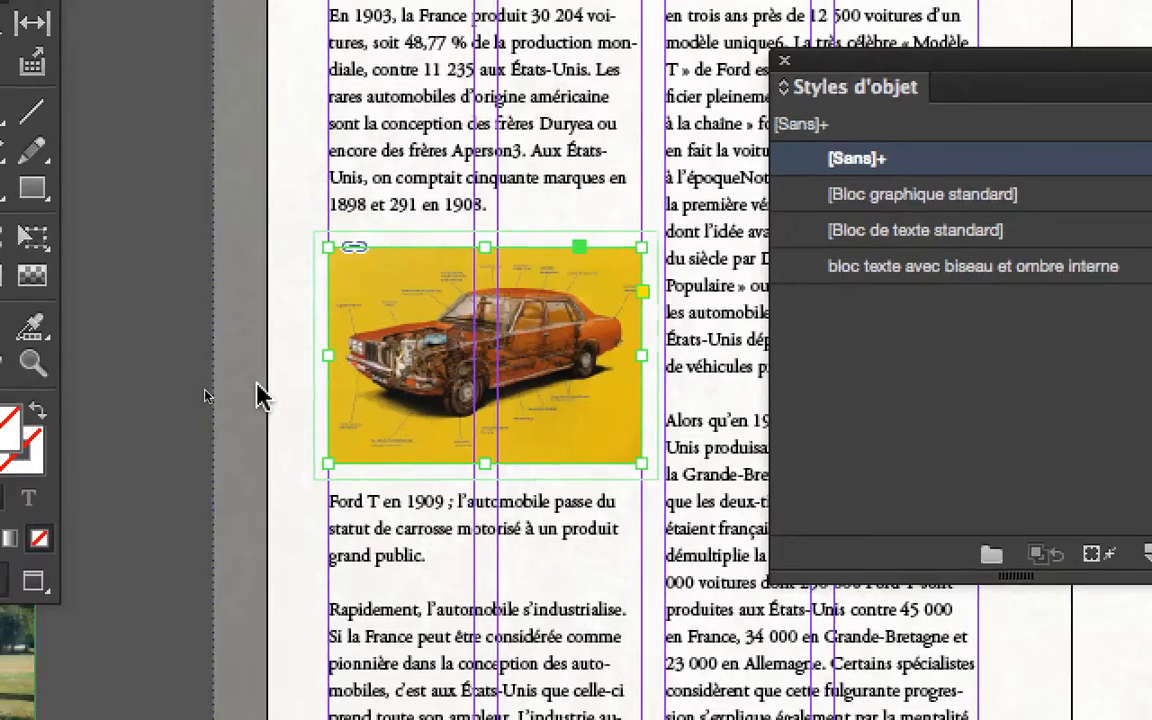
# Create an object style named "image qui habille le texte" from the yellow car photo on page 14
pyautogui.click(78, 457)
pyautogui.click(287, 402)
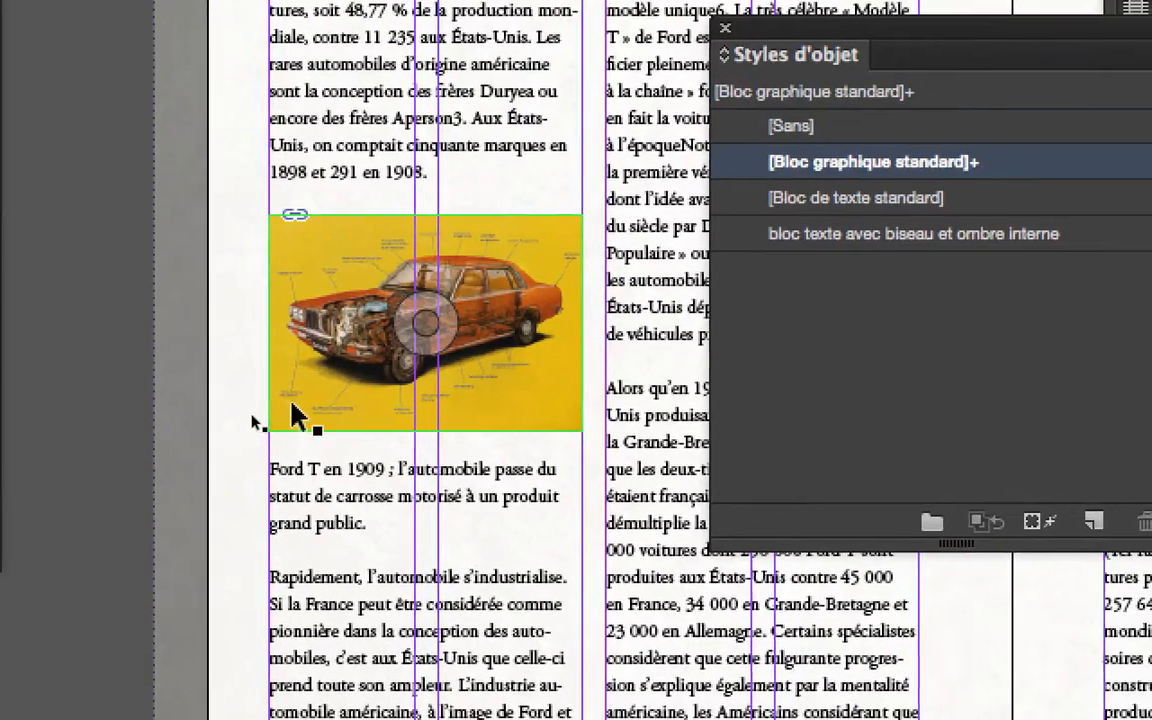
pyautogui.click(330, 396)
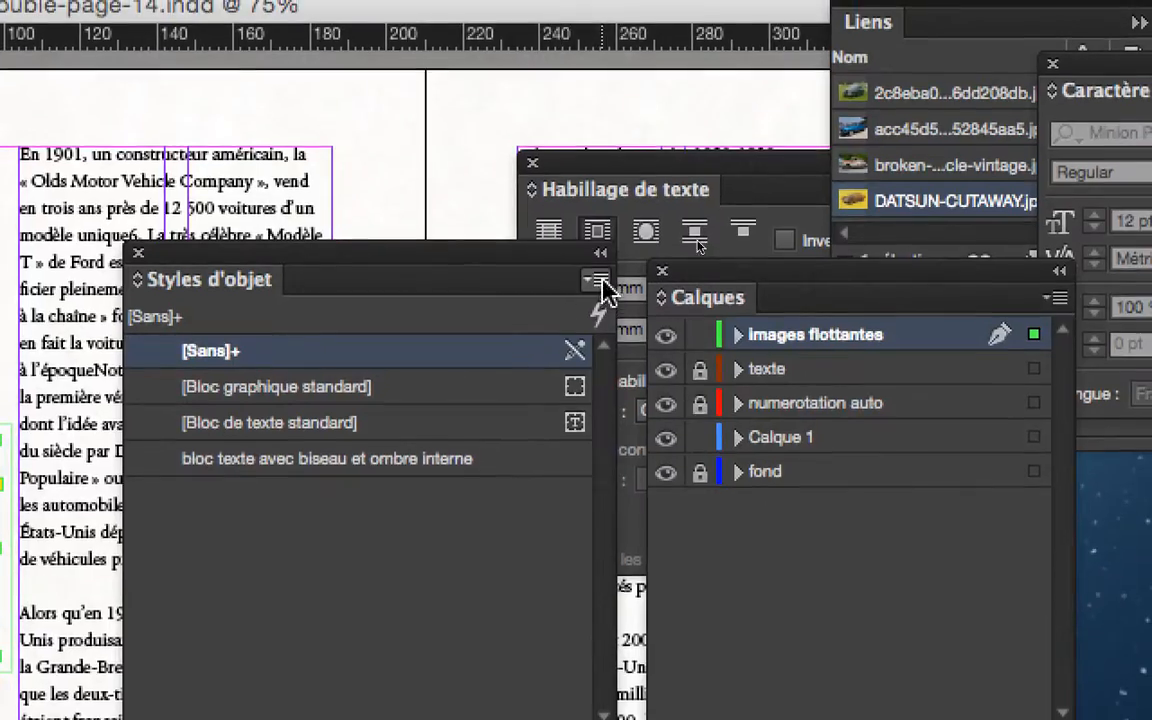
pyautogui.moveTo(732, 208); pyautogui.dragTo(483, 55)
pyautogui.click(536, 241)
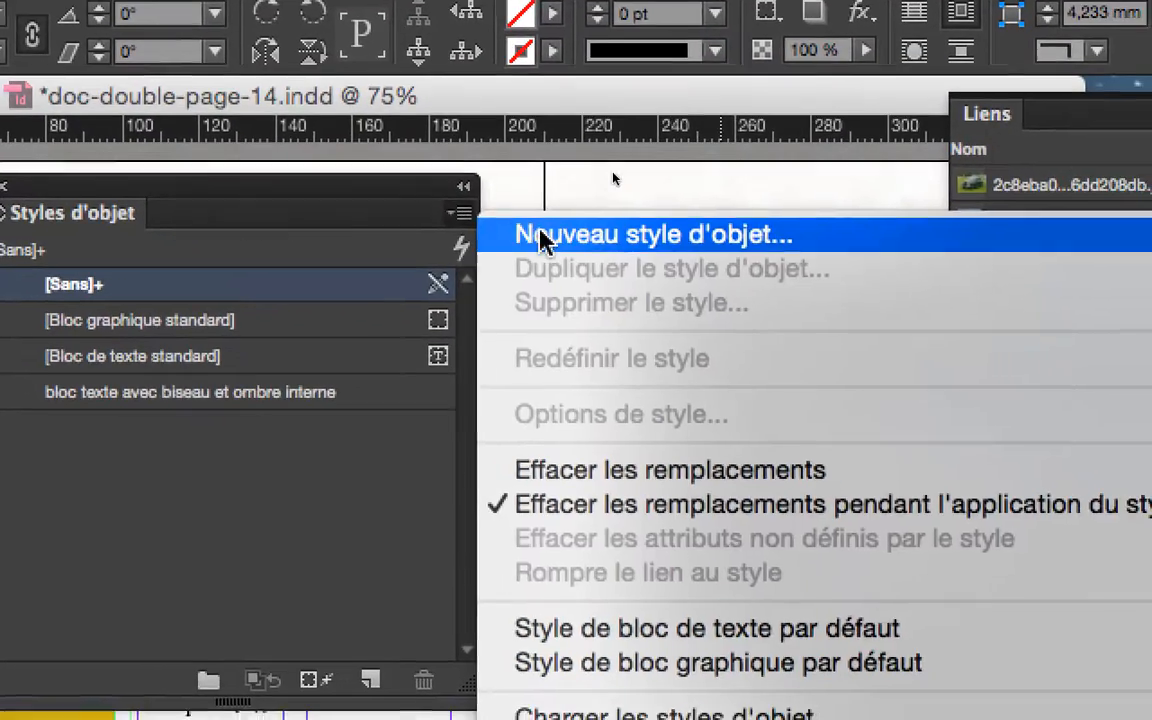
pyautogui.click(546, 235)
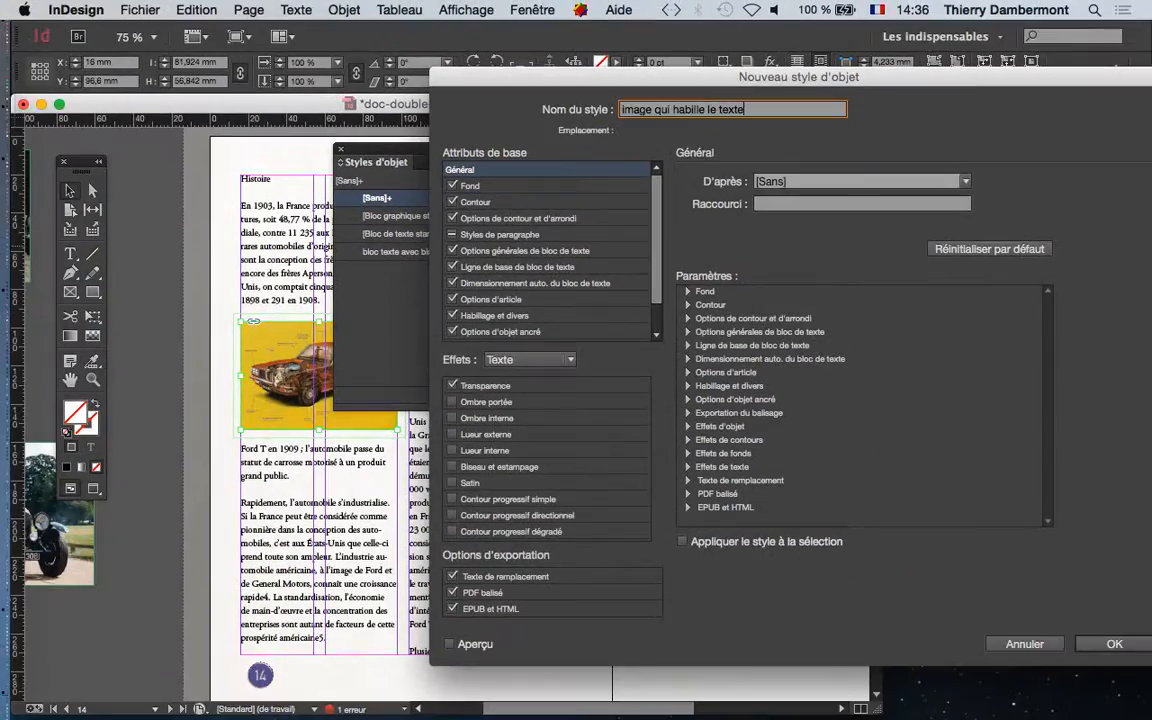
pyautogui.press('Return')
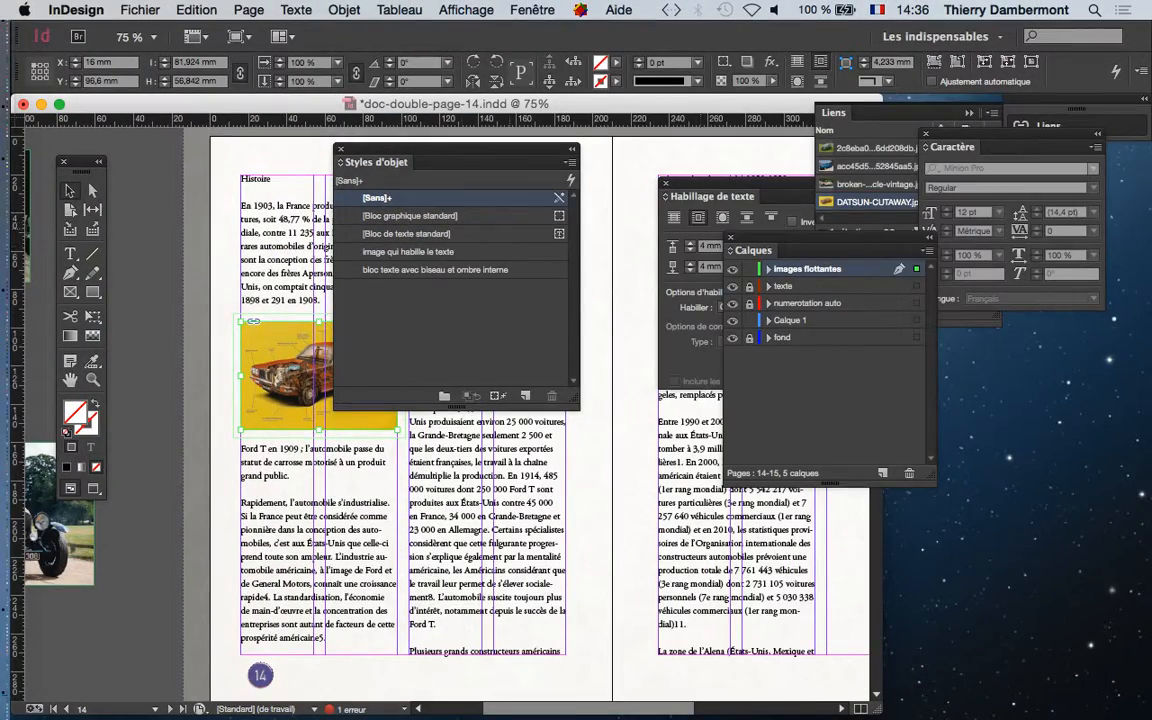
# Apply the "image qui habille le texte" object style to the yellow car photo and park the styles panel away from the page
pyautogui.moveTo(355, 148); pyautogui.dragTo(483, 157)
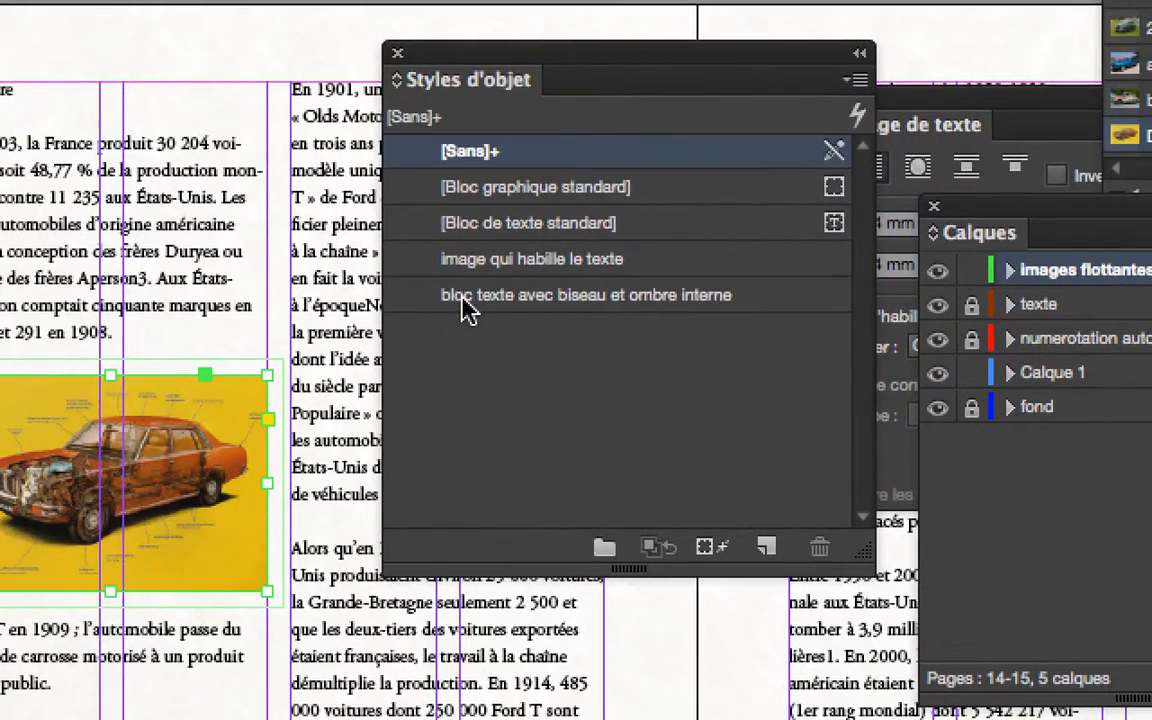
pyautogui.click(470, 261)
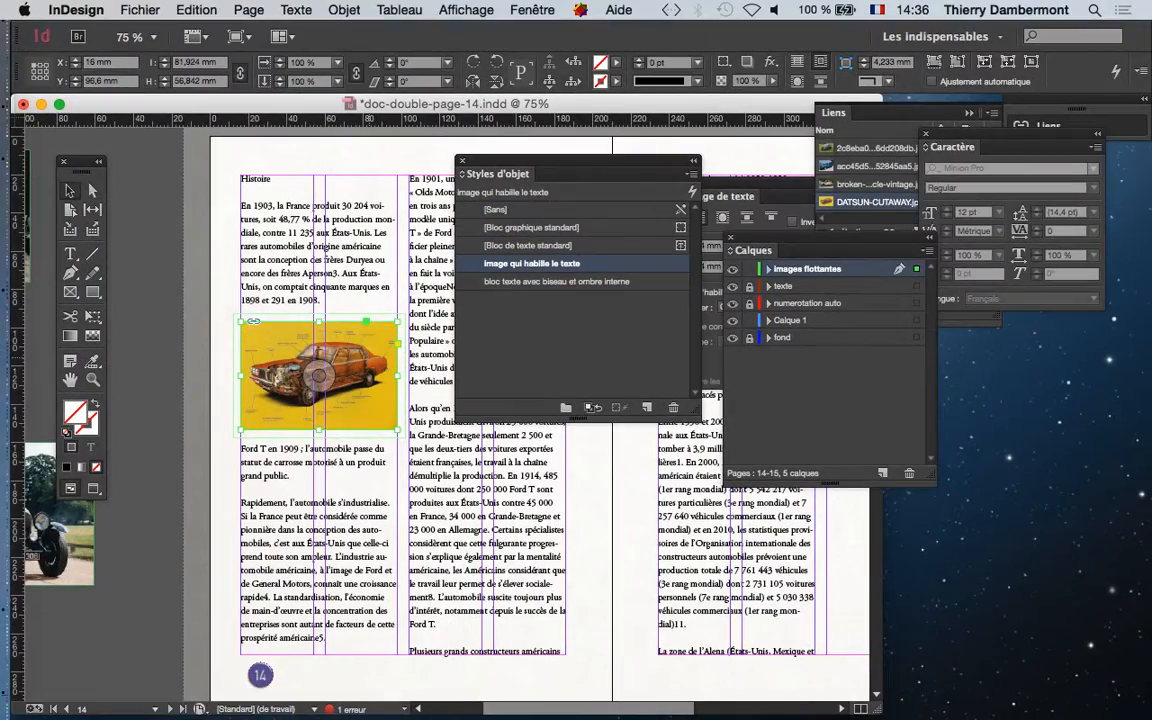
pyautogui.moveTo(520, 173); pyautogui.dragTo(967, 534)
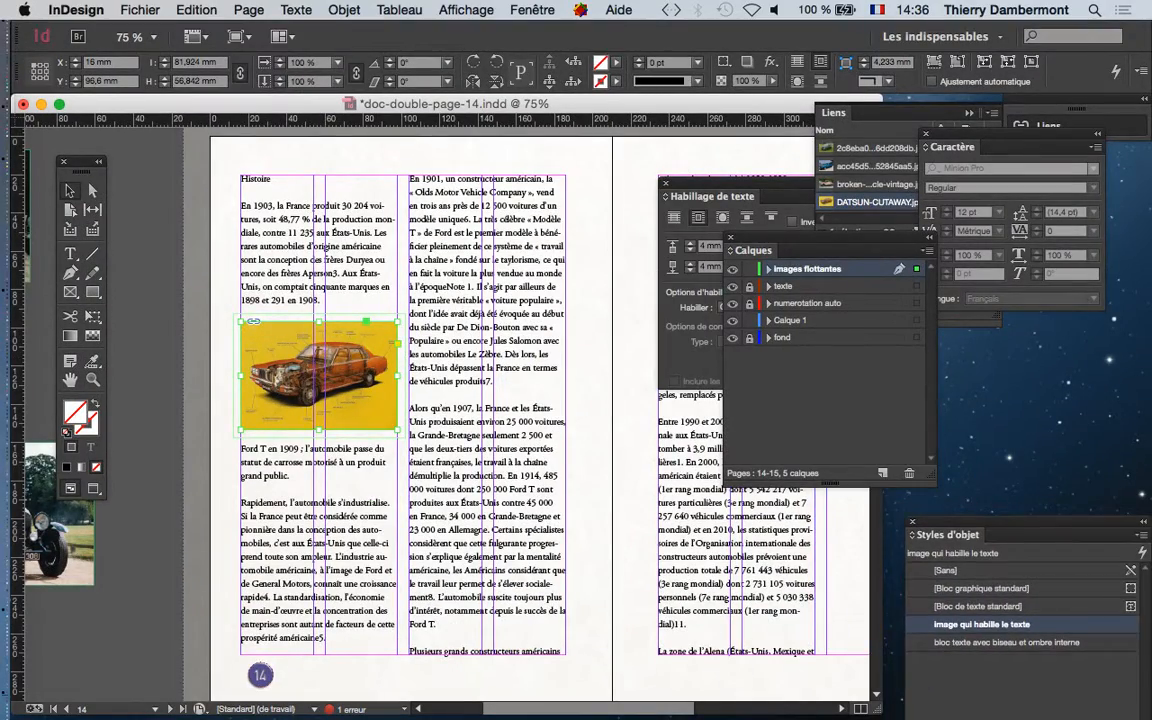
# Apply the "image qui habille le texte" object style to all five car photos on the pasteboard together
pyautogui.press('super+minus')
pyautogui.press('super+minus')
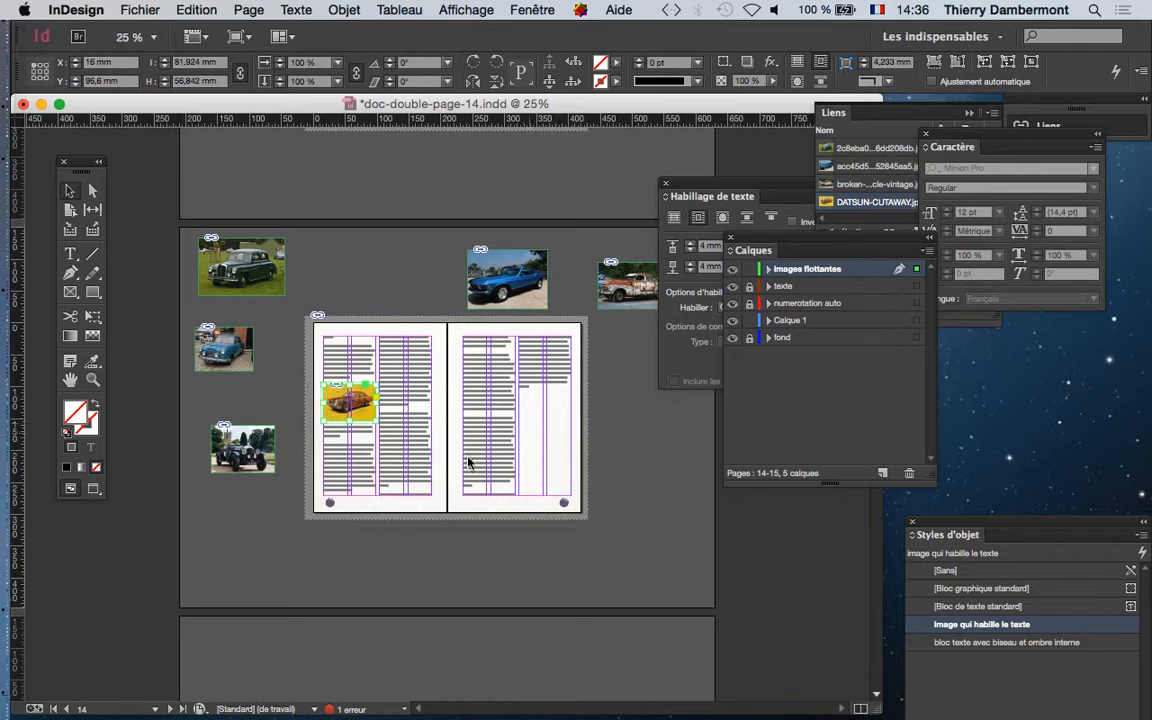
pyautogui.moveTo(725, 205); pyautogui.dragTo(325, 614)
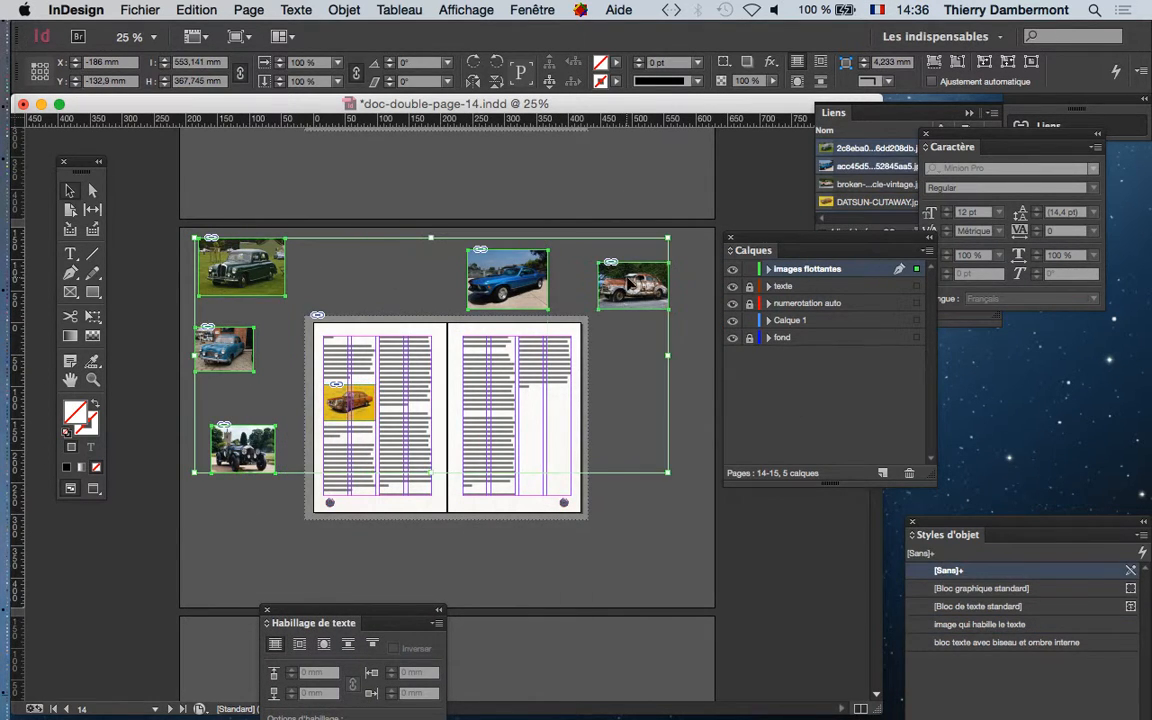
pyautogui.moveTo(963, 534); pyautogui.dragTo(761, 446)
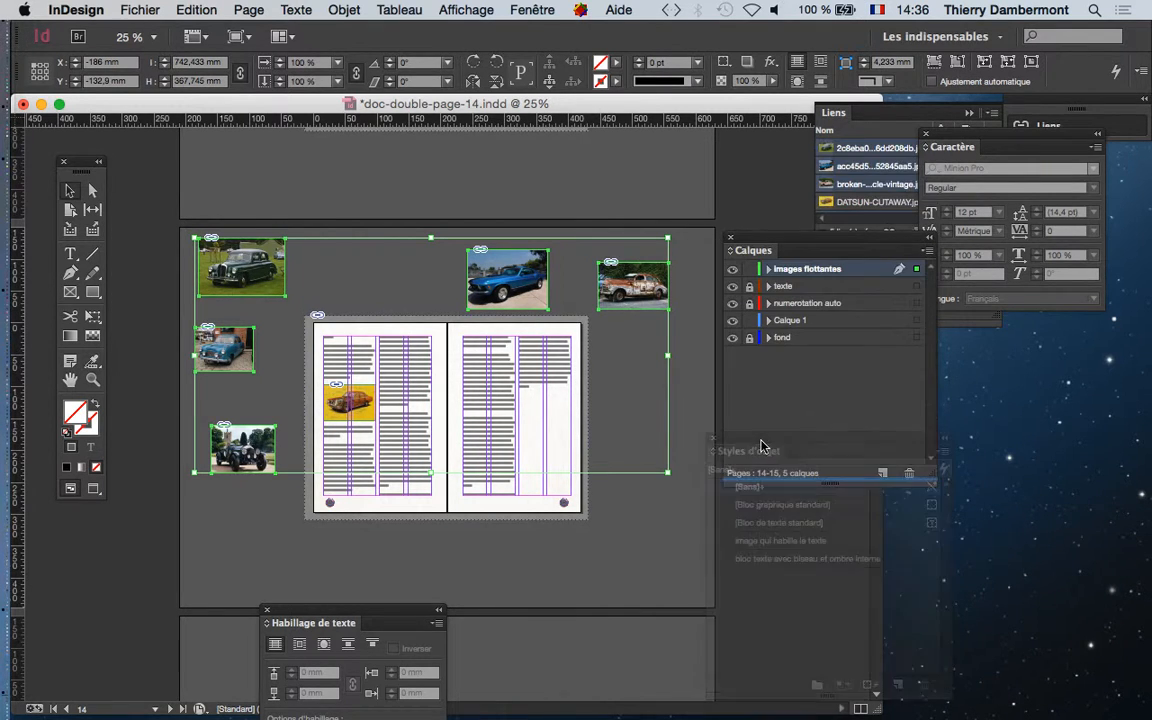
pyautogui.moveTo(856, 495); pyautogui.dragTo(440, 127)
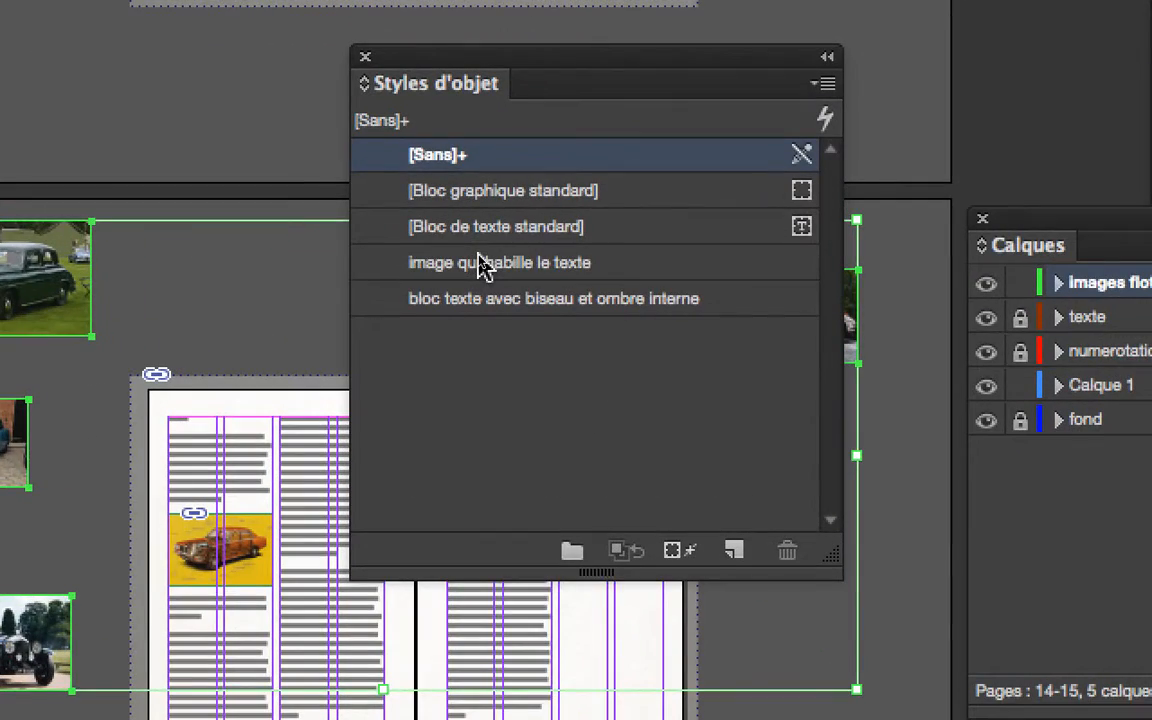
pyautogui.click(481, 260)
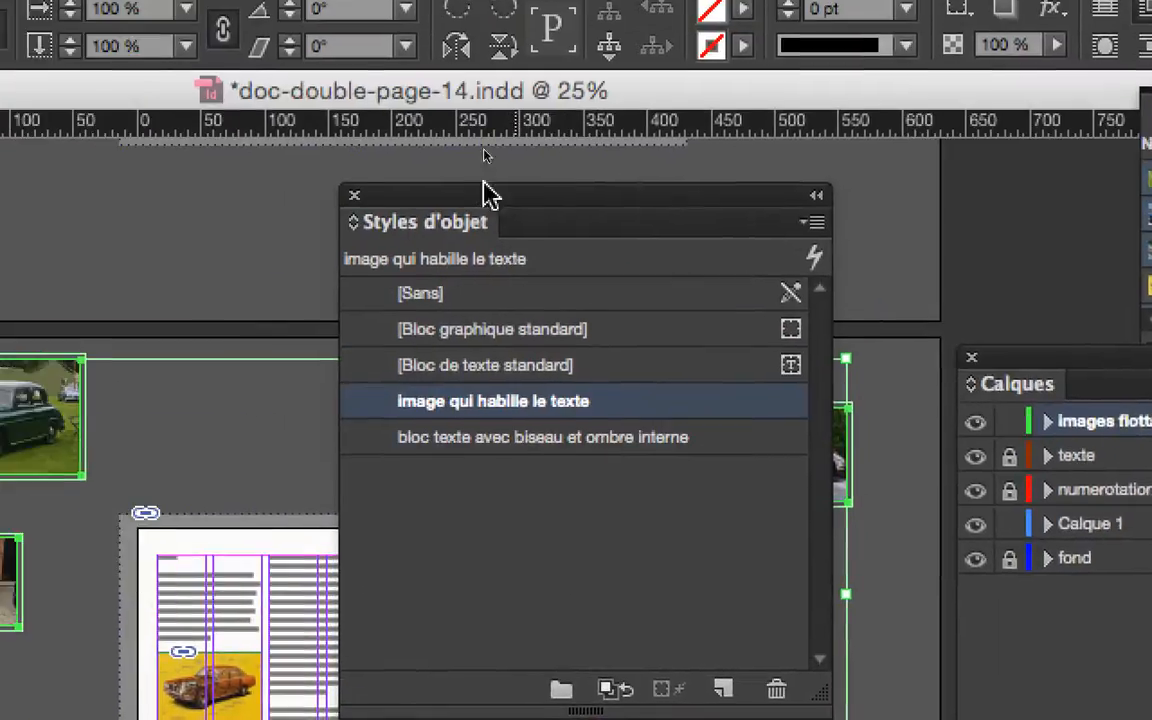
pyautogui.moveTo(470, 190); pyautogui.dragTo(607, 381)
pyautogui.click(276, 594)
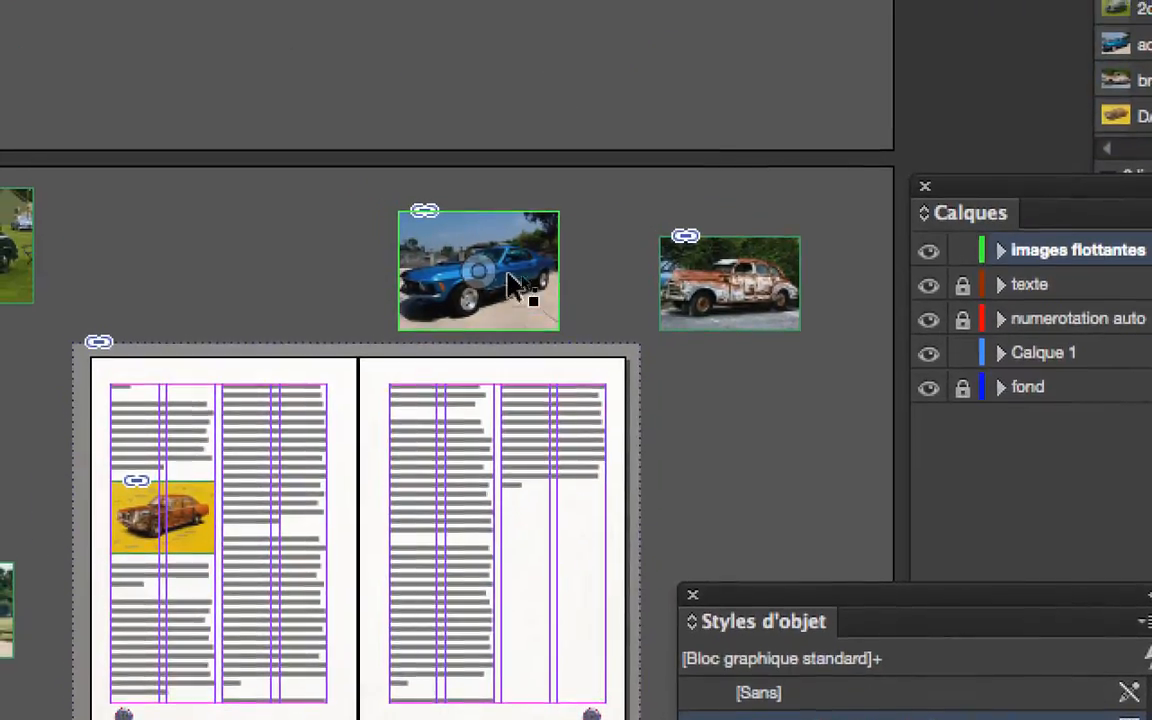
# Move the blue Mustang photo from the pasteboard onto the text columns of page 15
pyautogui.click(510, 285)
pyautogui.press('super+equal')
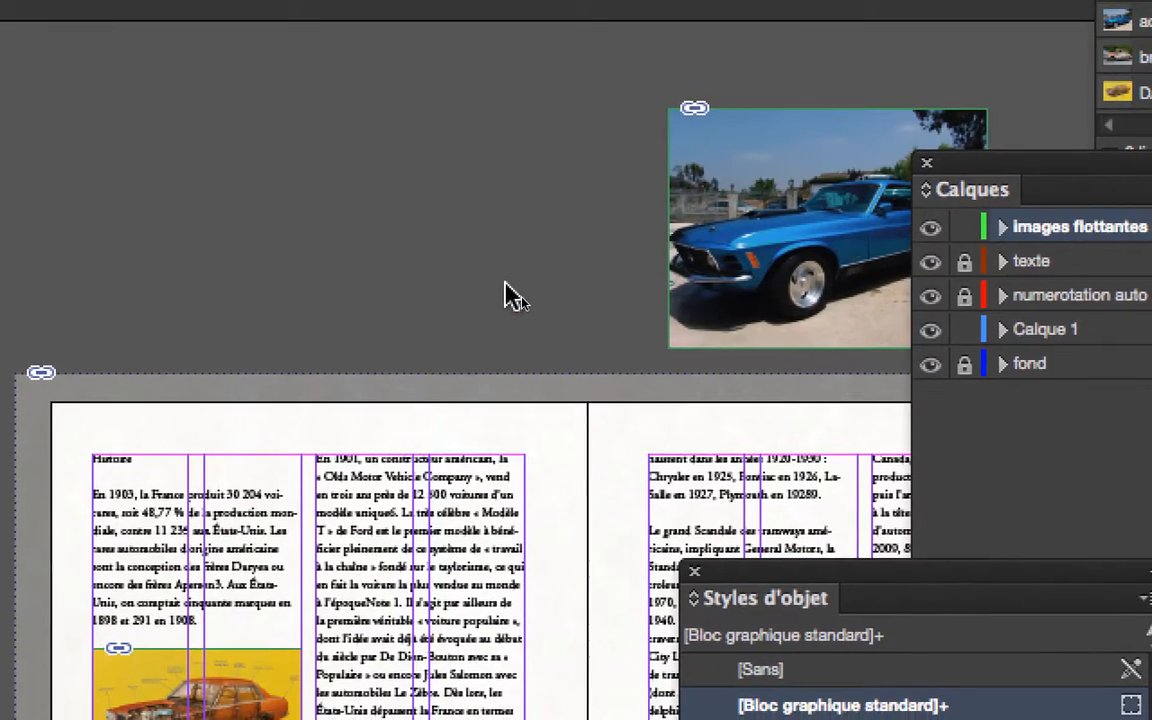
pyautogui.press('super+minus')
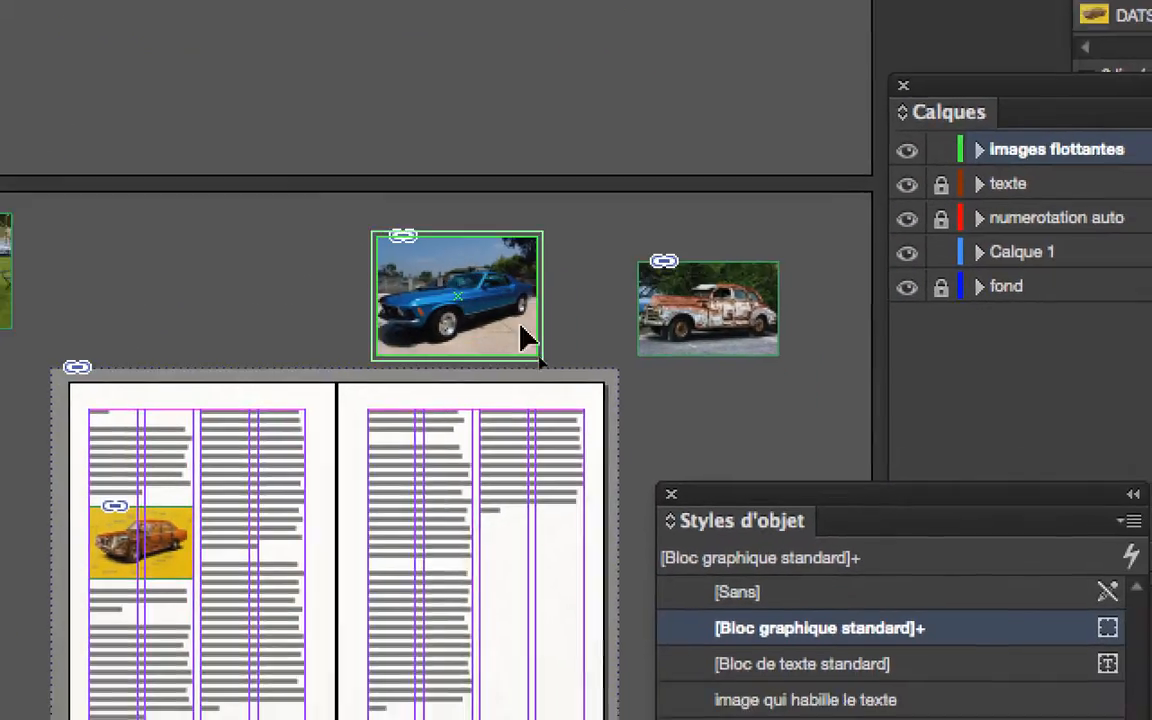
pyautogui.moveTo(525, 335); pyautogui.dragTo(487, 477)
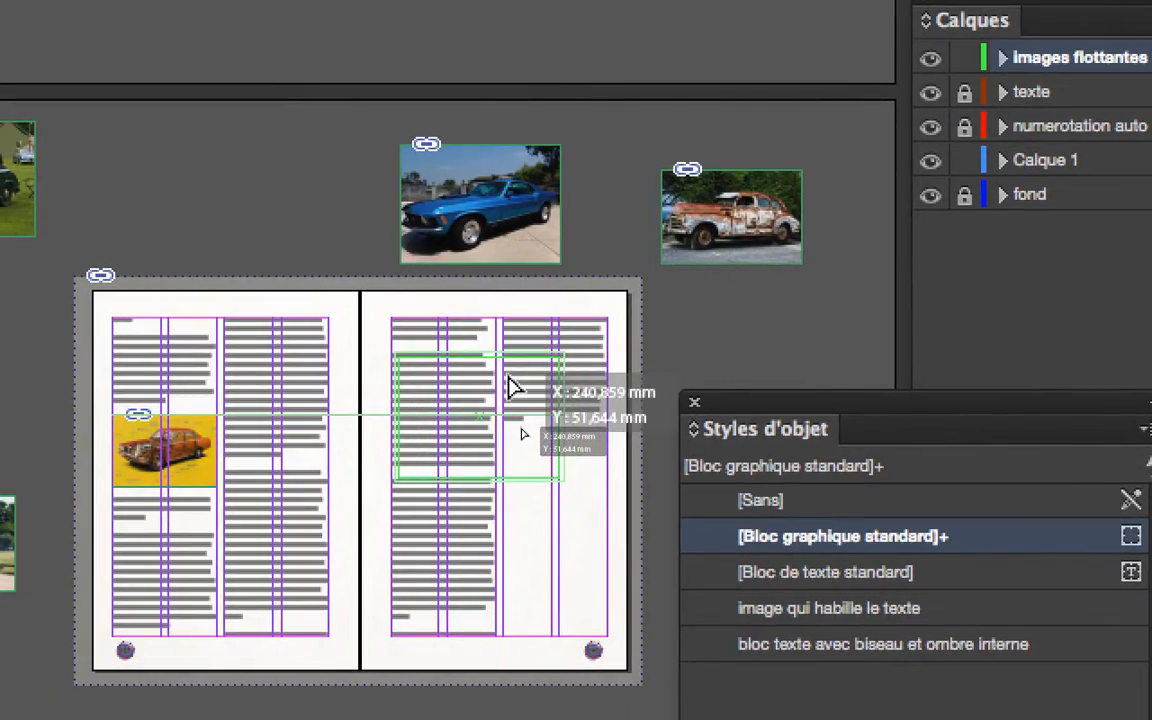
pyautogui.press('super+KP_1')
pyautogui.press('super+equal')
pyautogui.press('super+equal')
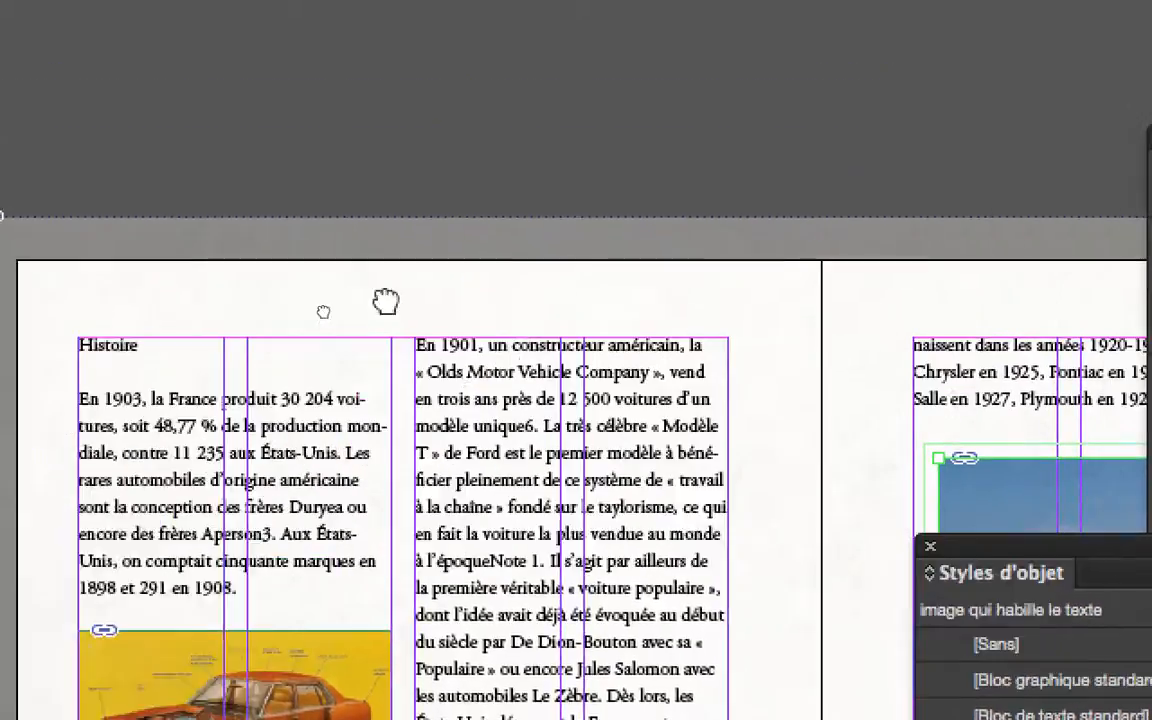
pyautogui.moveTo(386, 301); pyautogui.dragTo(237, 262)
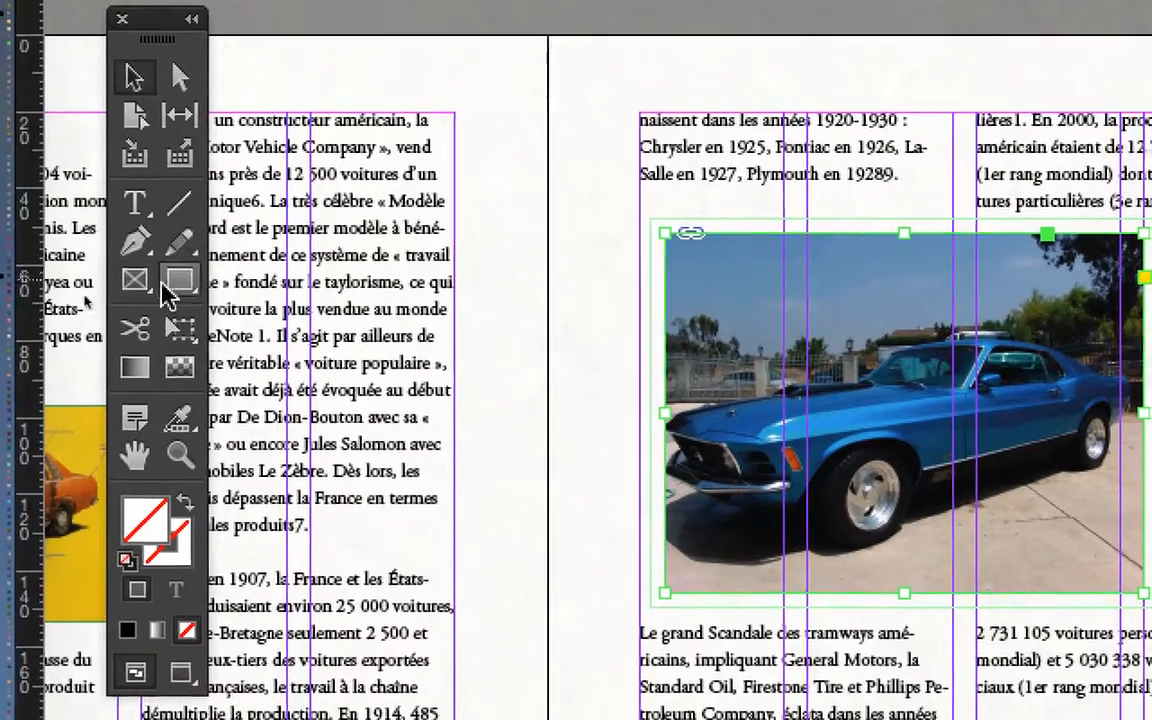
# Scale the Mustang photo to column width, about 81.7 × 61.3 mm, and position it in the second column of page 15
pyautogui.click(169, 306)
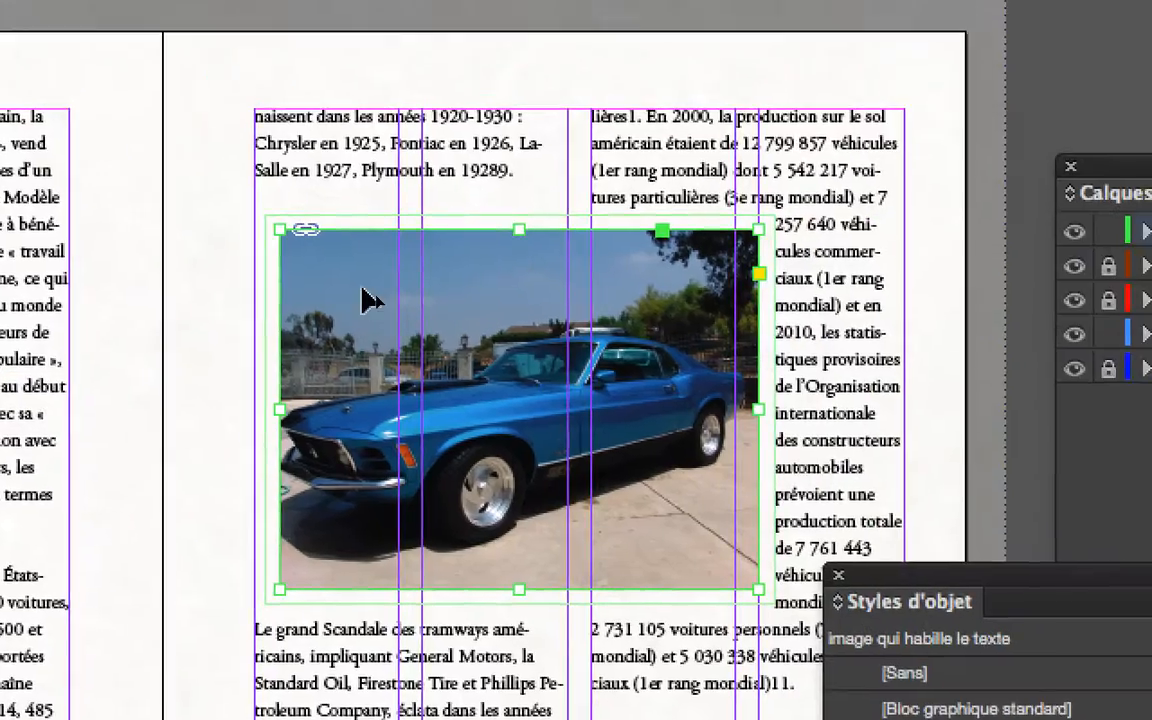
pyautogui.moveTo(733, 253); pyautogui.dragTo(883, 192)
pyautogui.moveTo(420, 277)
pyautogui.mouseDown()
pyautogui.moveTo(447, 274)
pyautogui.moveTo(548, 369)
pyautogui.moveTo(436, 285)
pyautogui.mouseUp()
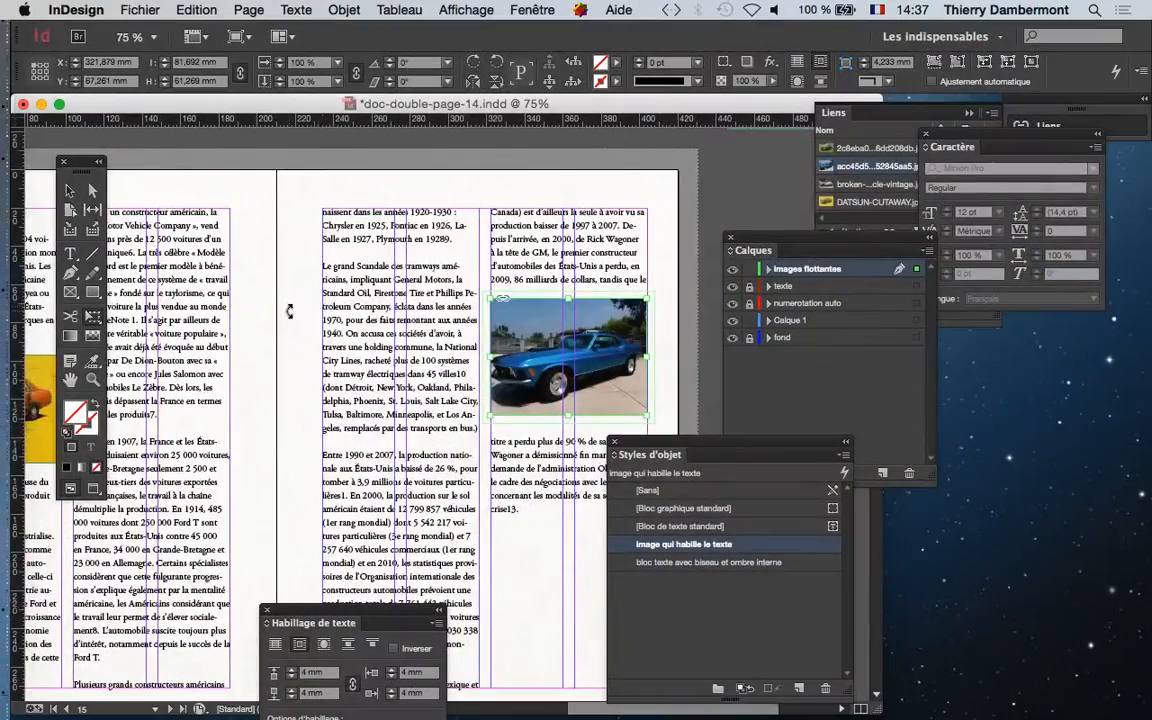
# Clear the Calques and Styles d'objet panels out of the way and move the rusty car photo beside page 15's outer edge
pyautogui.press('super+minus')
pyautogui.press('super+minus')
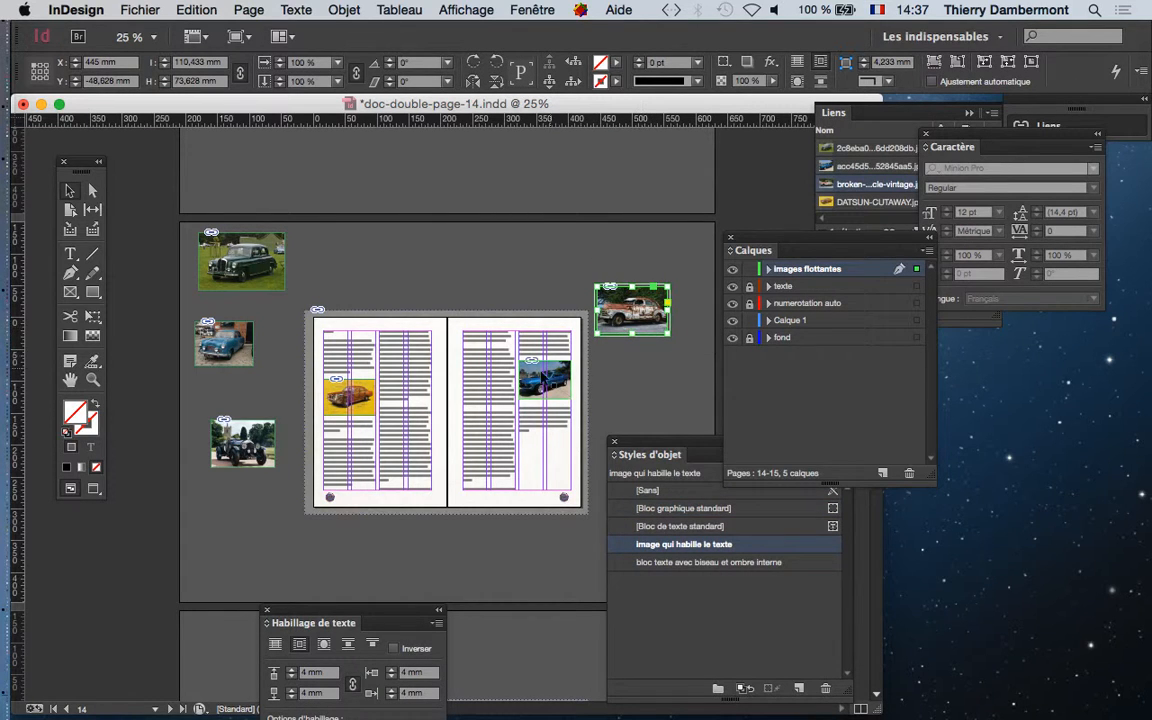
pyautogui.scroll(-4, 505, 366)
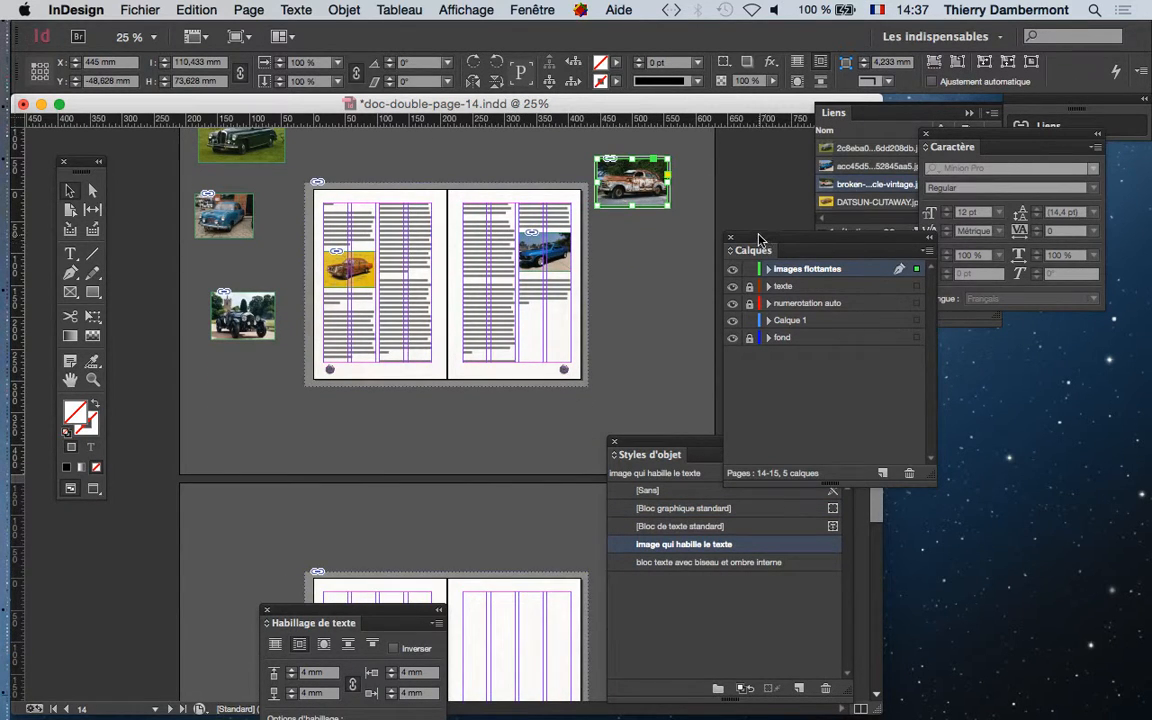
pyautogui.moveTo(758, 240); pyautogui.dragTo(773, 198)
pyautogui.moveTo(662, 440); pyautogui.dragTo(937, 502)
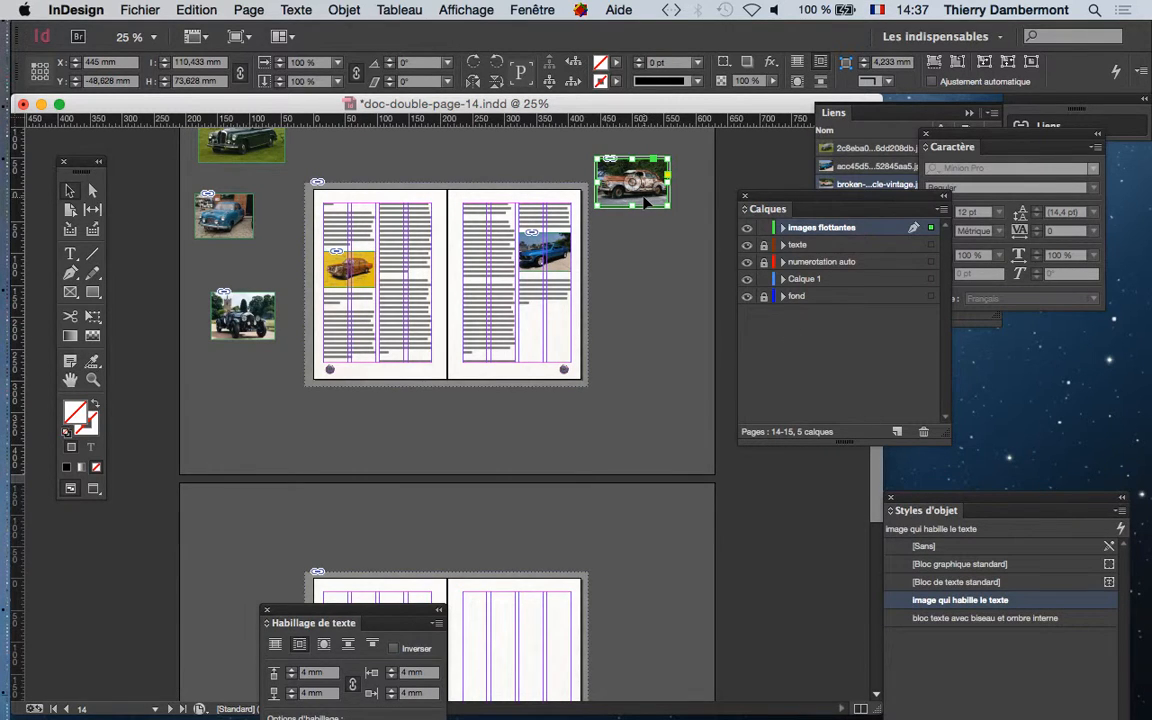
pyautogui.moveTo(641, 312); pyautogui.dragTo(646, 314)
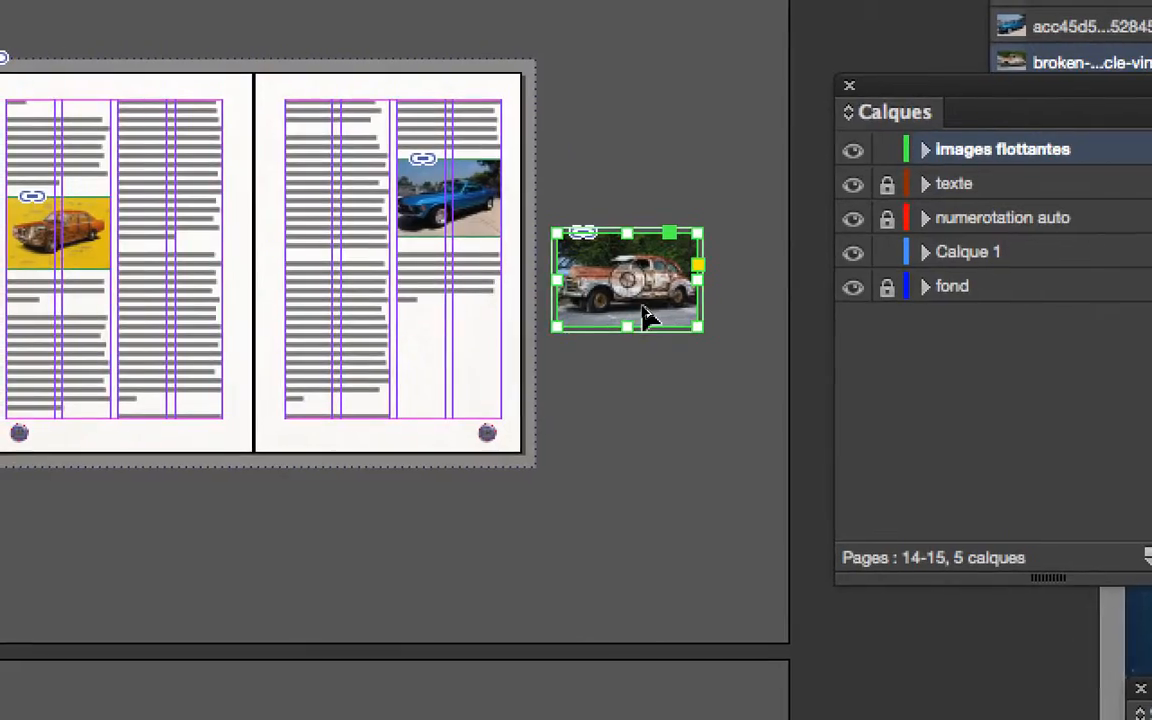
# Place the rusty car photo in the lower part of page 15, aligned with the first column's left edge
pyautogui.press('super+plus')
pyautogui.moveTo(534, 390); pyautogui.dragTo(170, 417)
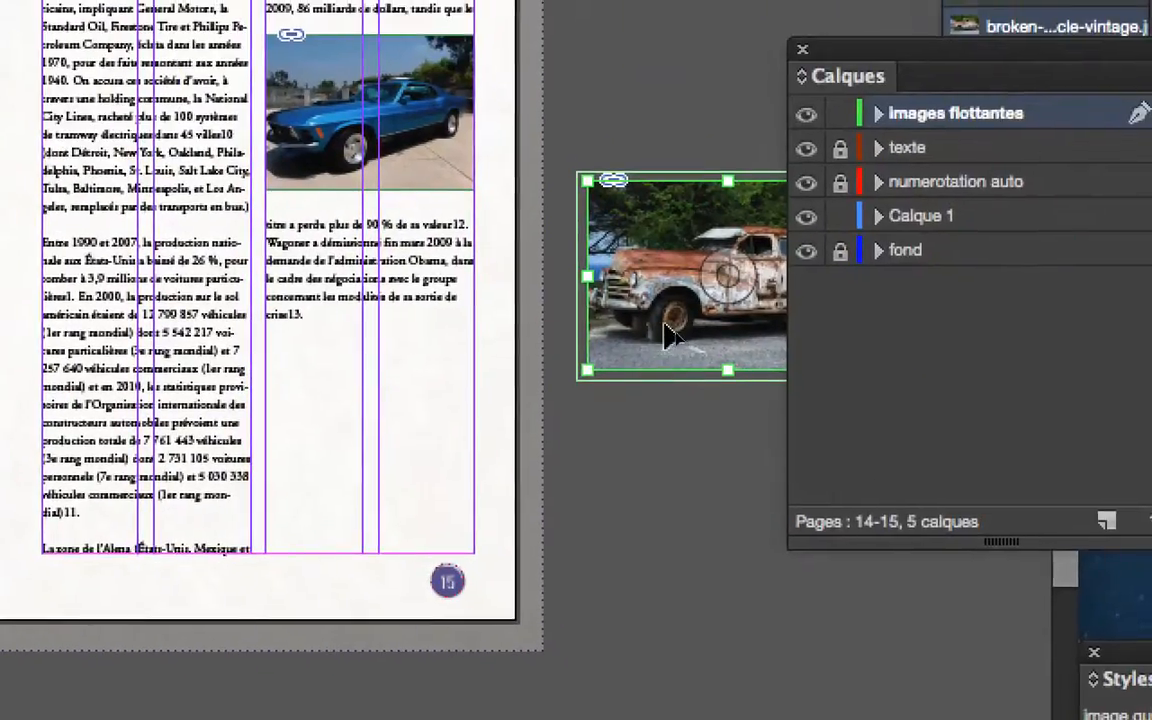
pyautogui.moveTo(1078, 268); pyautogui.dragTo(575, 389)
pyautogui.moveTo(481, 378)
pyautogui.mouseDown()
pyautogui.moveTo(470, 380)
pyautogui.moveTo(483, 378)
pyautogui.mouseUp()
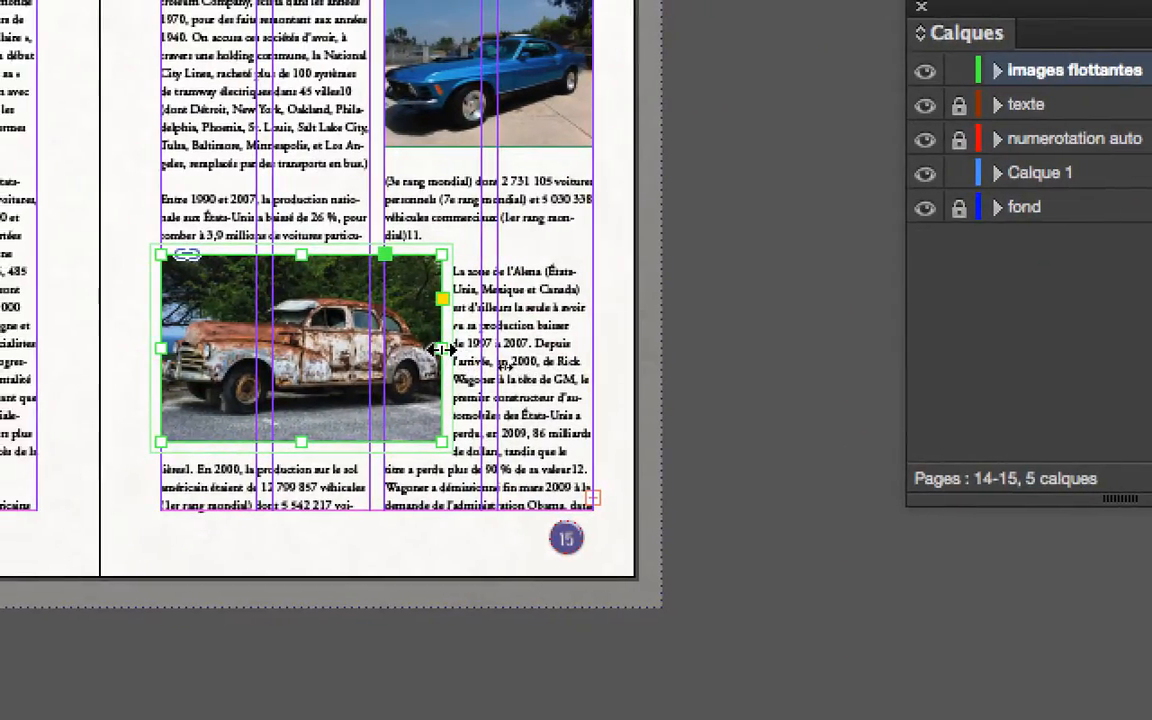
# Widen the rusty car's frame to span both columns of page 15 and reduce its height from the bottom
pyautogui.moveTo(1011, 580); pyautogui.dragTo(1086, 585)
pyautogui.moveTo(468, 352); pyautogui.dragTo(542, 367)
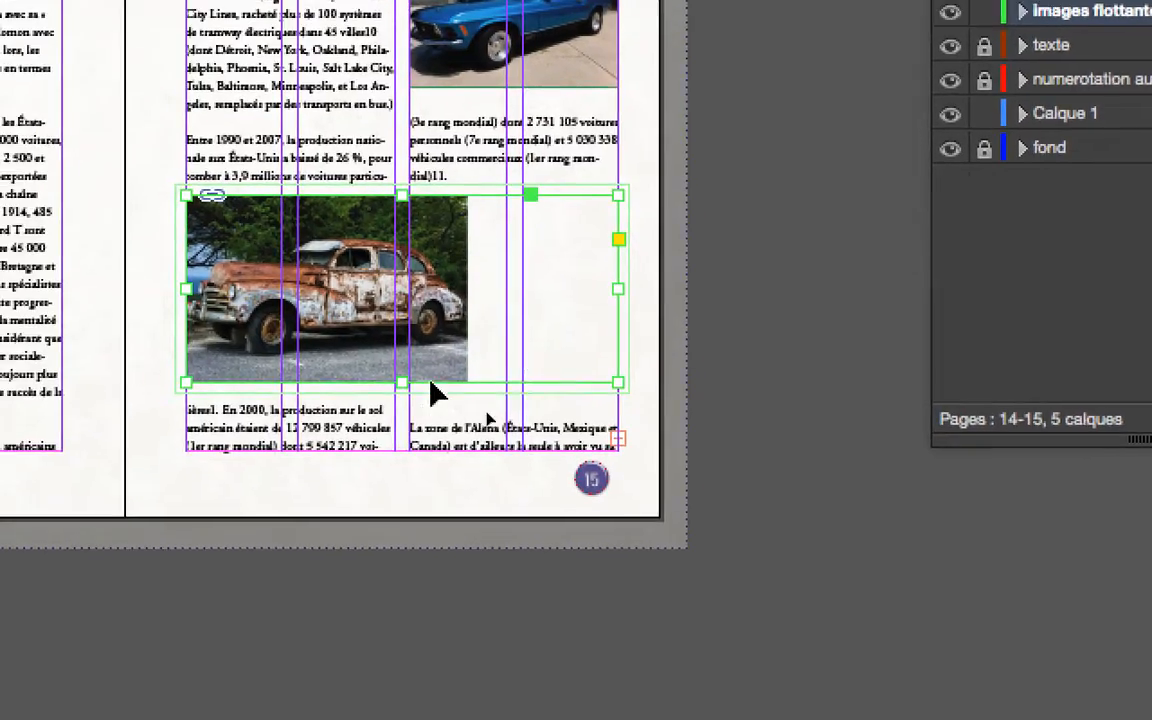
pyautogui.moveTo(290, 436); pyautogui.dragTo(303, 383)
pyautogui.moveTo(427, 362); pyautogui.dragTo(428, 365)
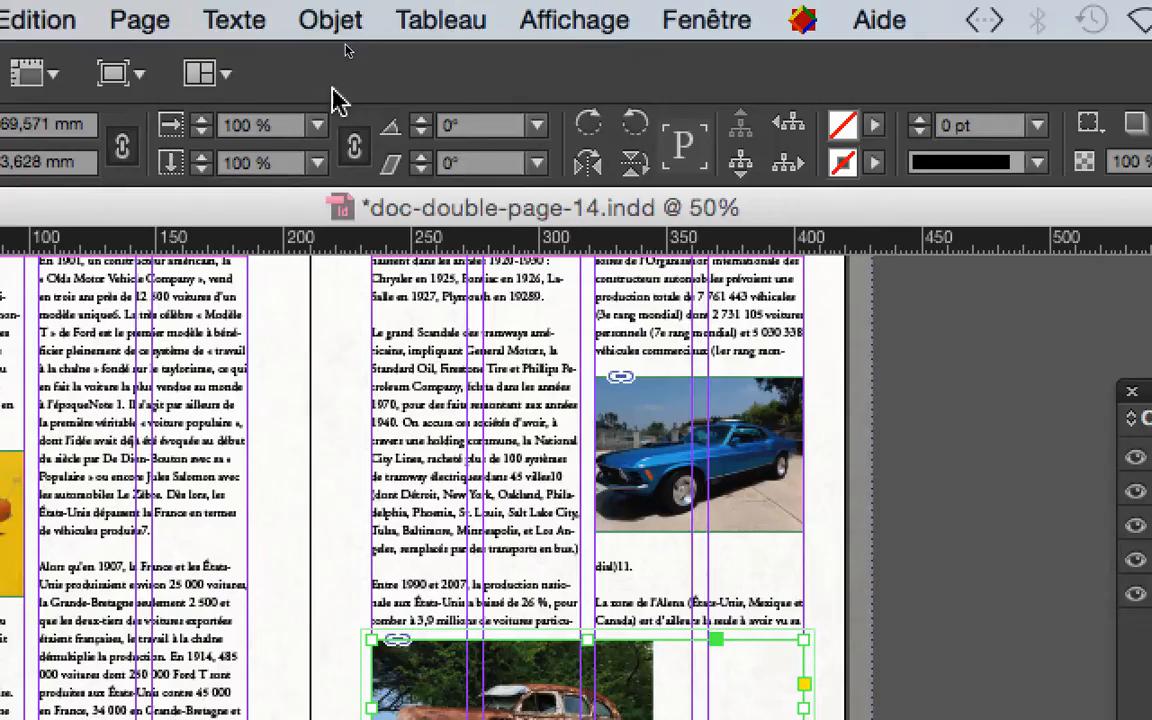
# Fill the rusty car's frame proportionally with its image and deselect it
pyautogui.click(330, 20)
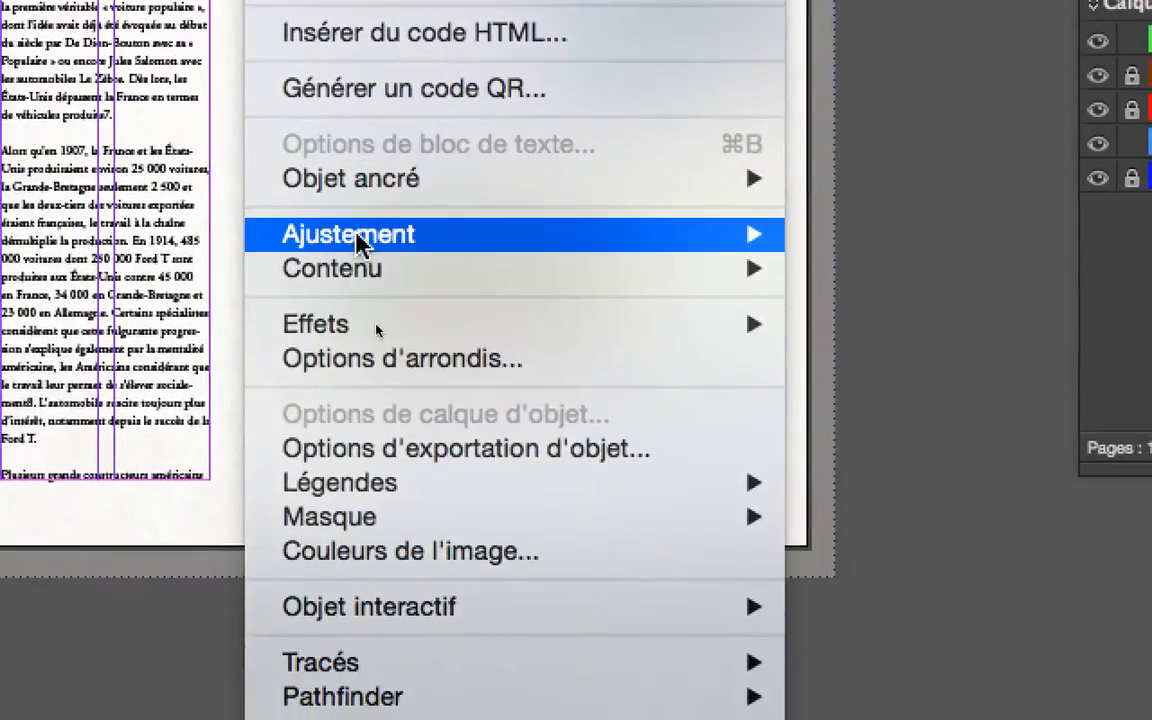
pyautogui.moveTo(689, 660)
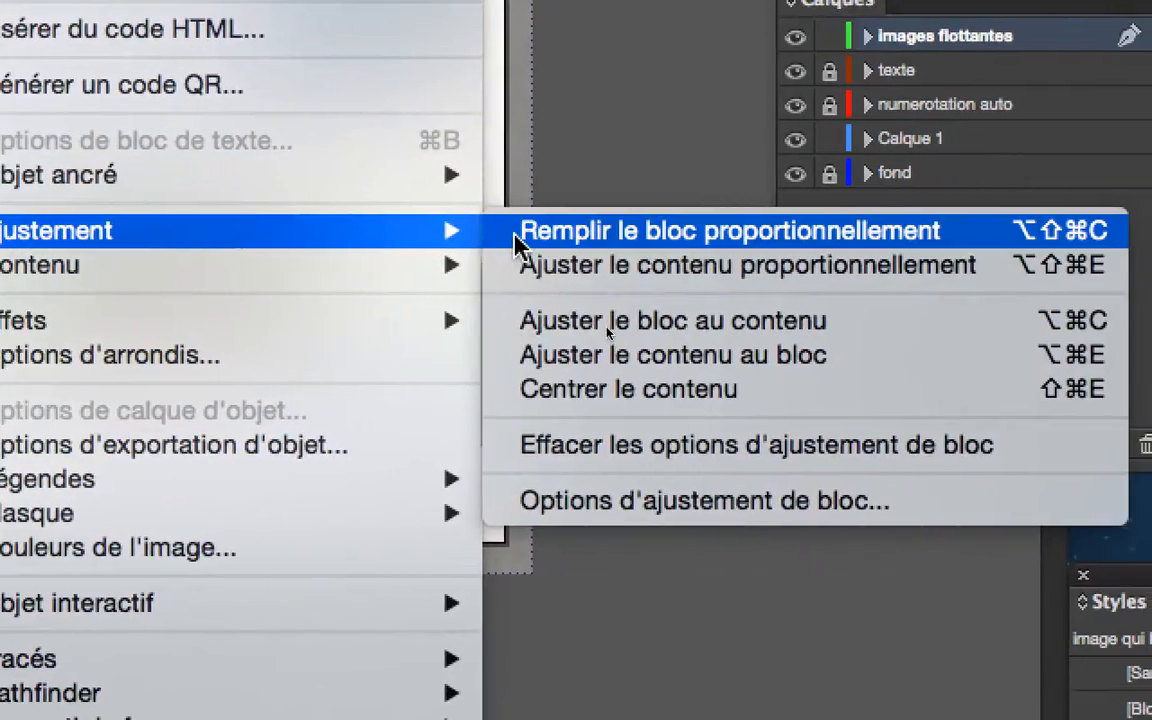
pyautogui.click(610, 235)
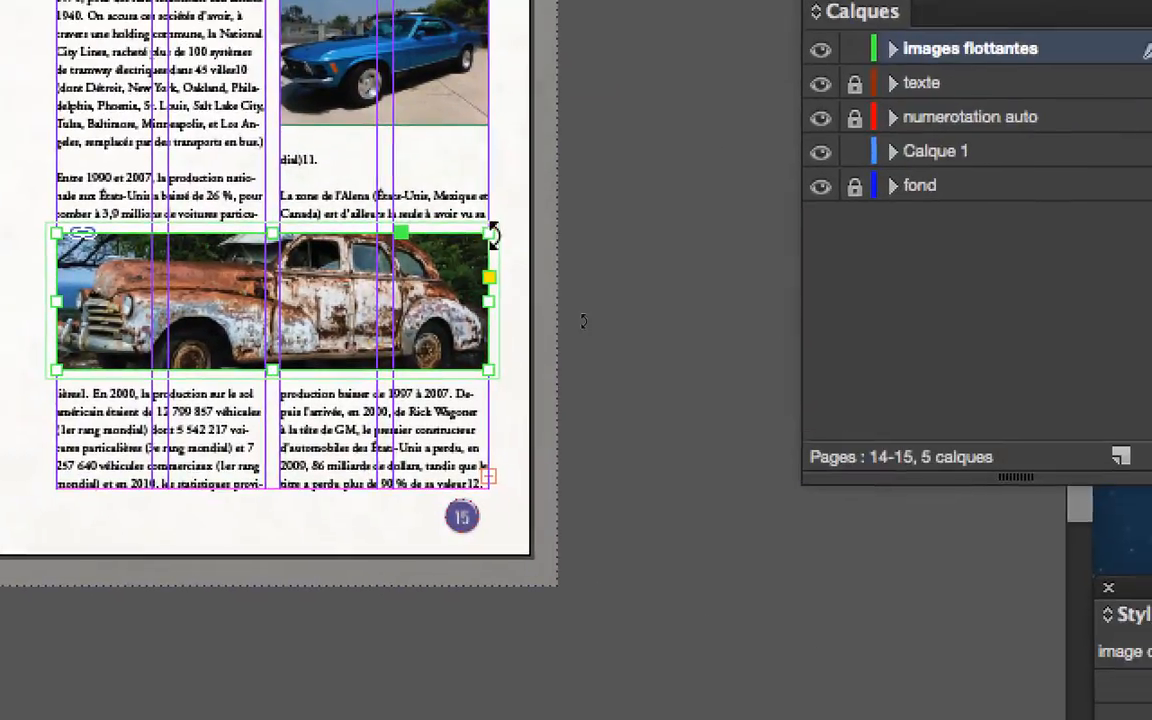
pyautogui.click(750, 308)
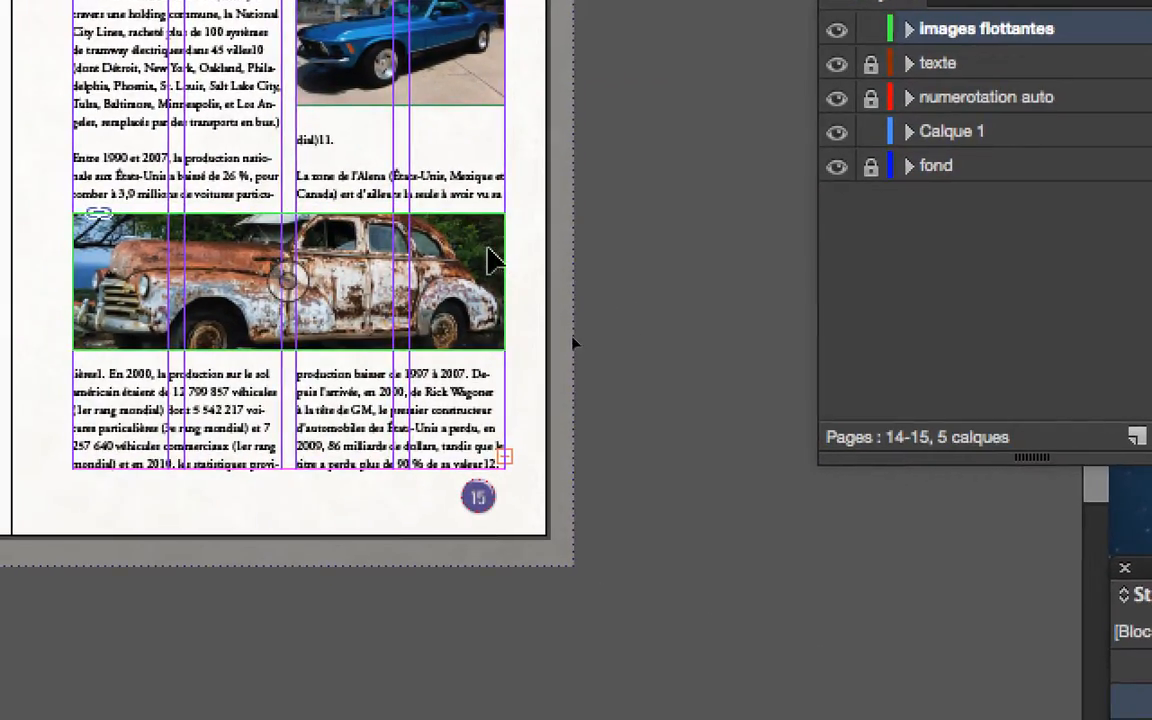
# Shift the rusty car photo slightly higher on page 15, keeping it across both text columns, and deselect it
pyautogui.click(489, 260)
pyautogui.moveTo(480, 278); pyautogui.dragTo(476, 233)
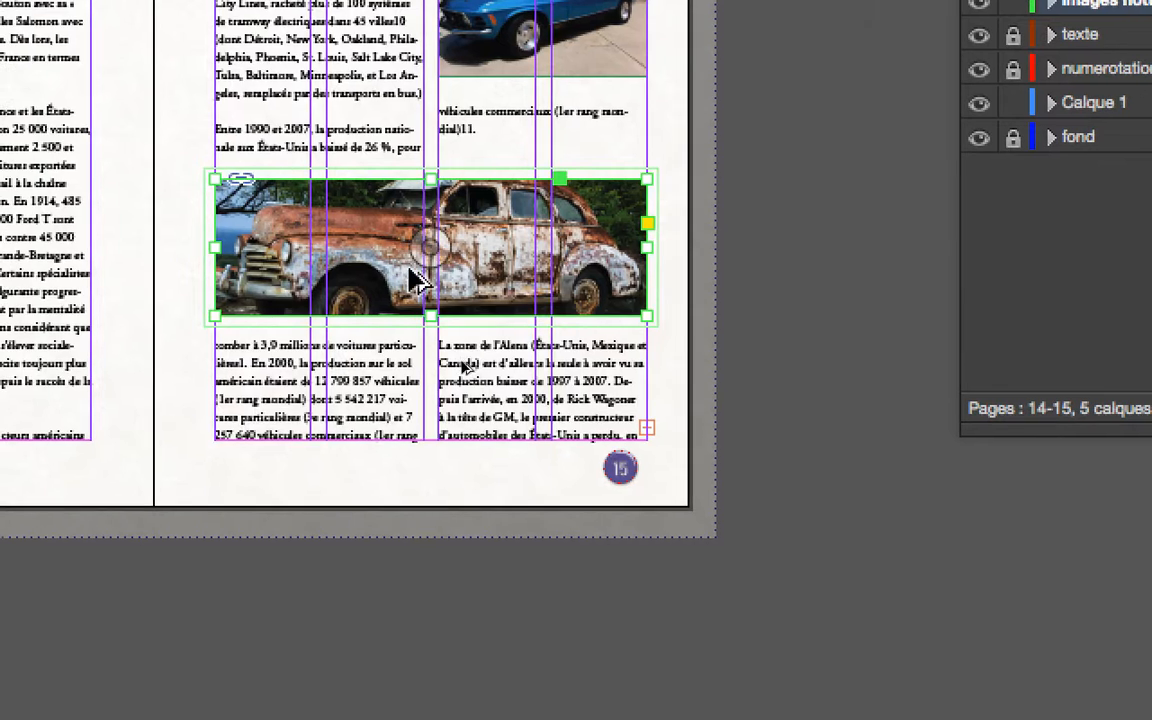
pyautogui.press('super+minus')
pyautogui.press('super+minus')
pyautogui.click(380, 516)
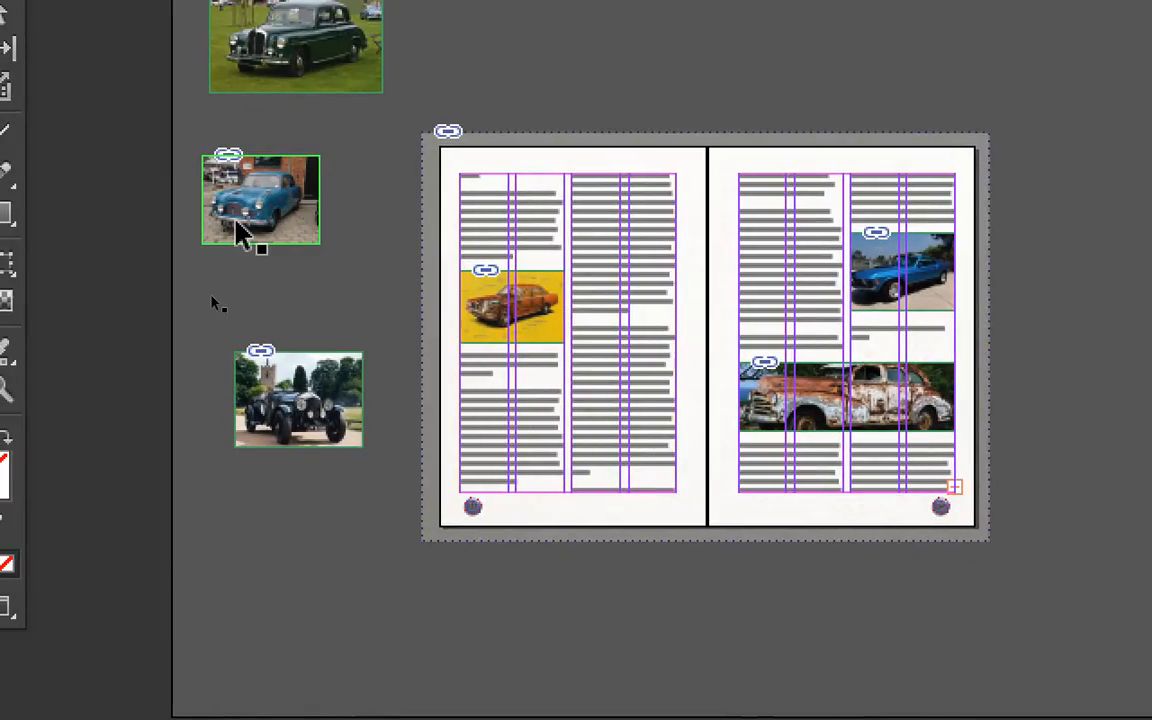
# Move the blue vintage car photo into page 14's second column near its top and scale it to column width, about 82.5 by 61.9 mm
pyautogui.moveTo(240, 232); pyautogui.dragTo(574, 274)
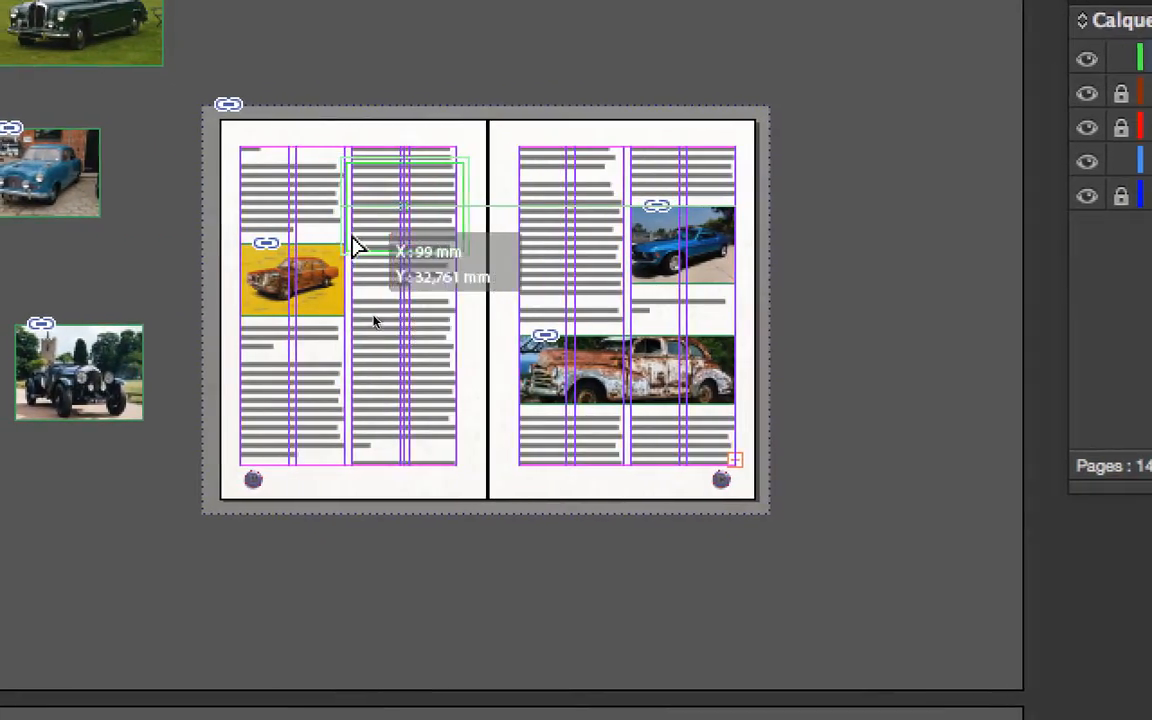
pyautogui.moveTo(355, 247); pyautogui.dragTo(355, 247)
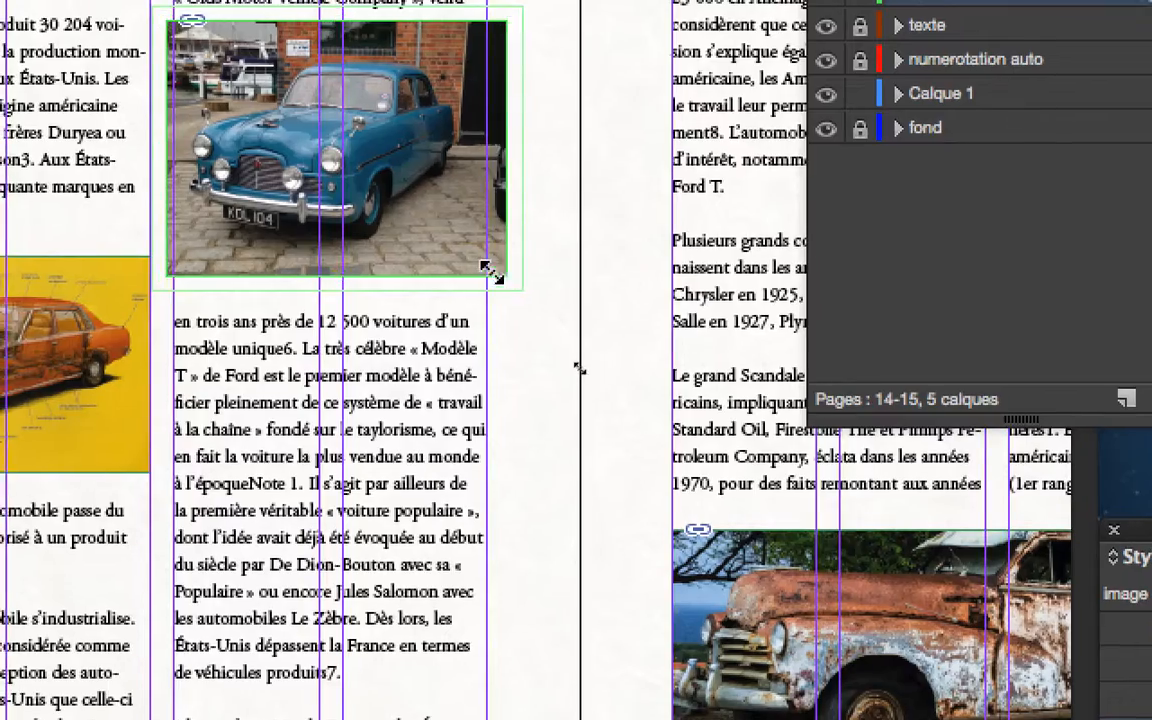
pyautogui.moveTo(490, 272)
pyautogui.mouseDown()
pyautogui.moveTo(478, 263)
pyautogui.moveTo(489, 265)
pyautogui.mouseUp()
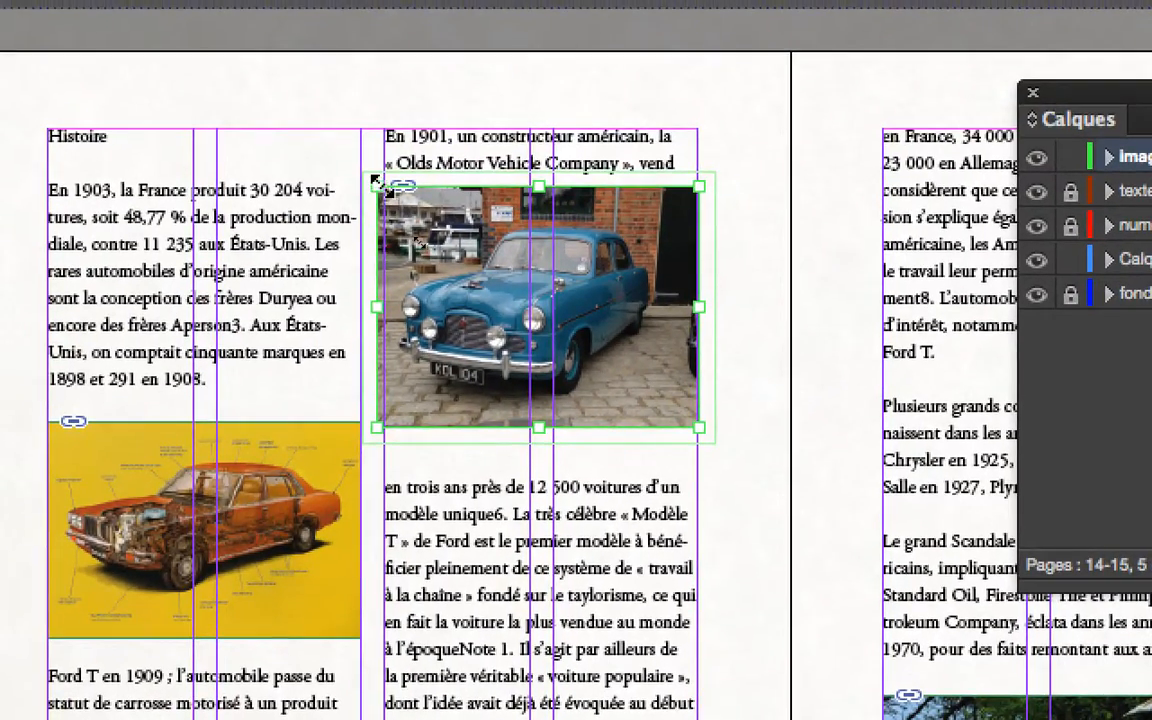
pyautogui.moveTo(382, 186); pyautogui.dragTo(380, 184)
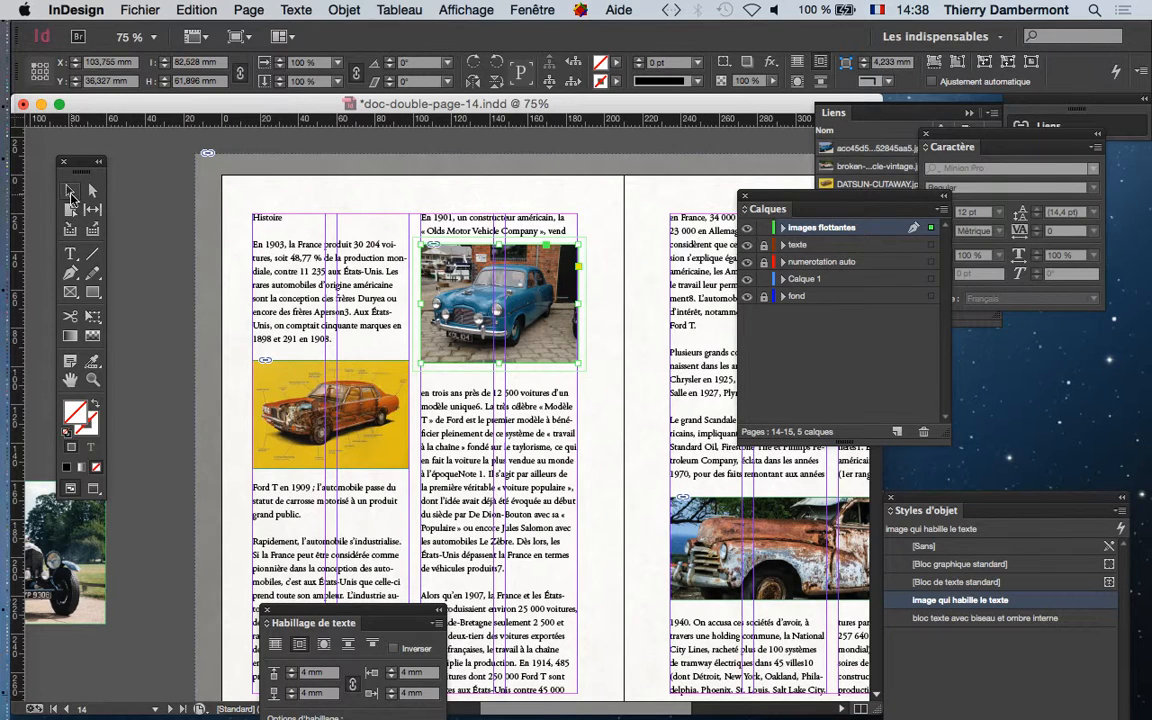
# Preview the whole spread of pages 14-15 without guides or frame edges to check the layout
pyautogui.click(90, 489)
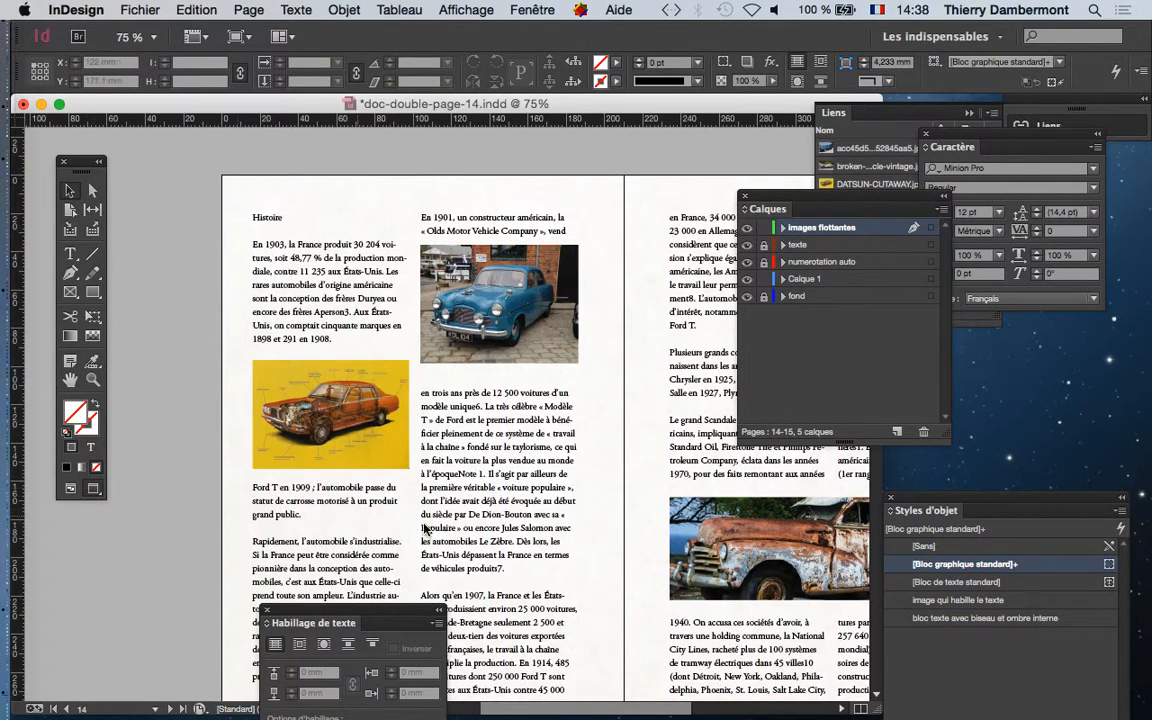
pyautogui.moveTo(539, 510); pyautogui.dragTo(402, 350)
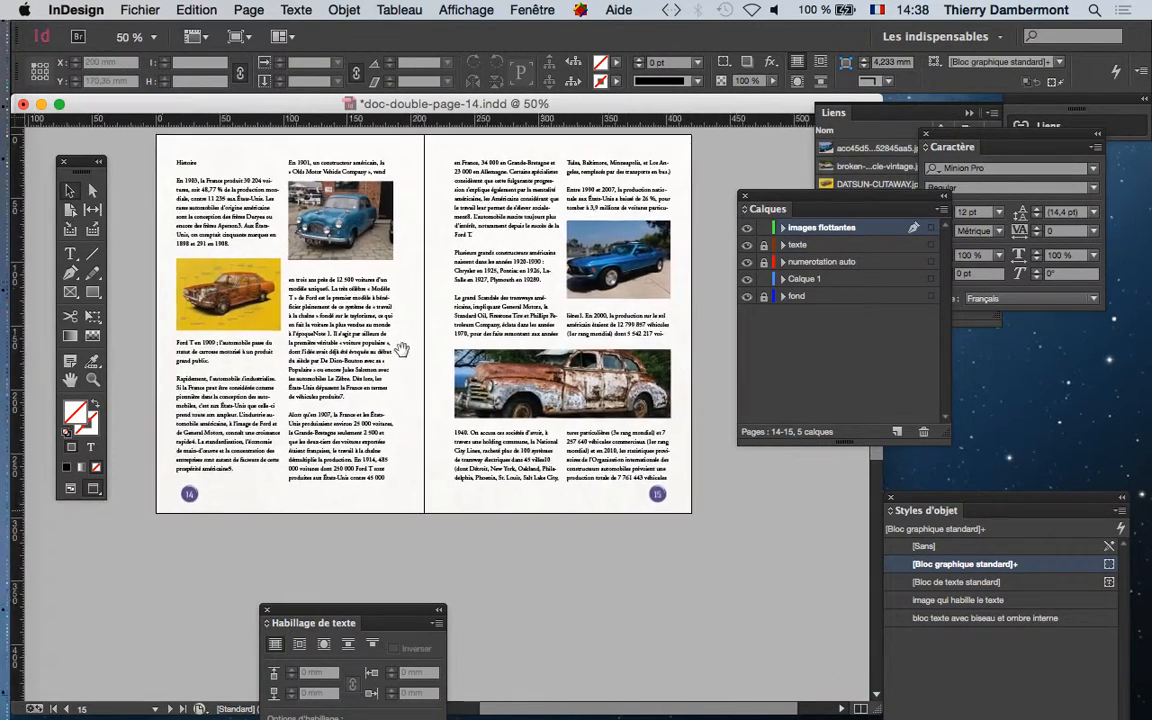
# Begin saving the document under a new file name in the InDesign jour 1 folder
pyautogui.click(143, 9)
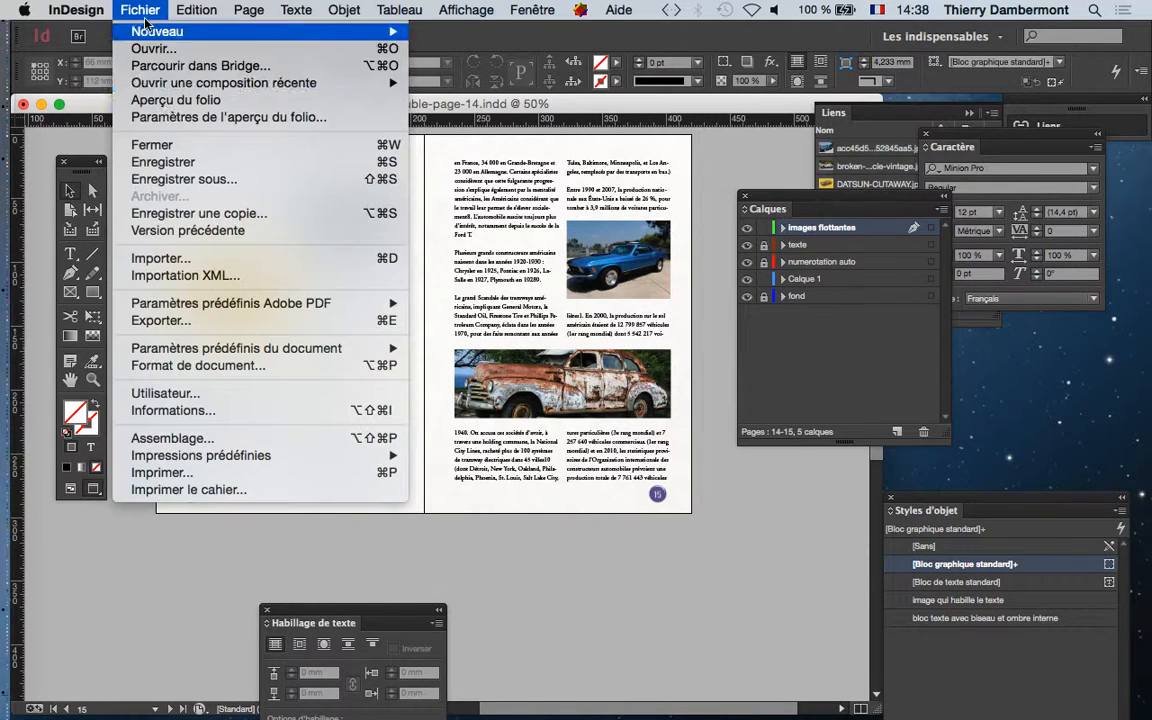
pyautogui.click(190, 179)
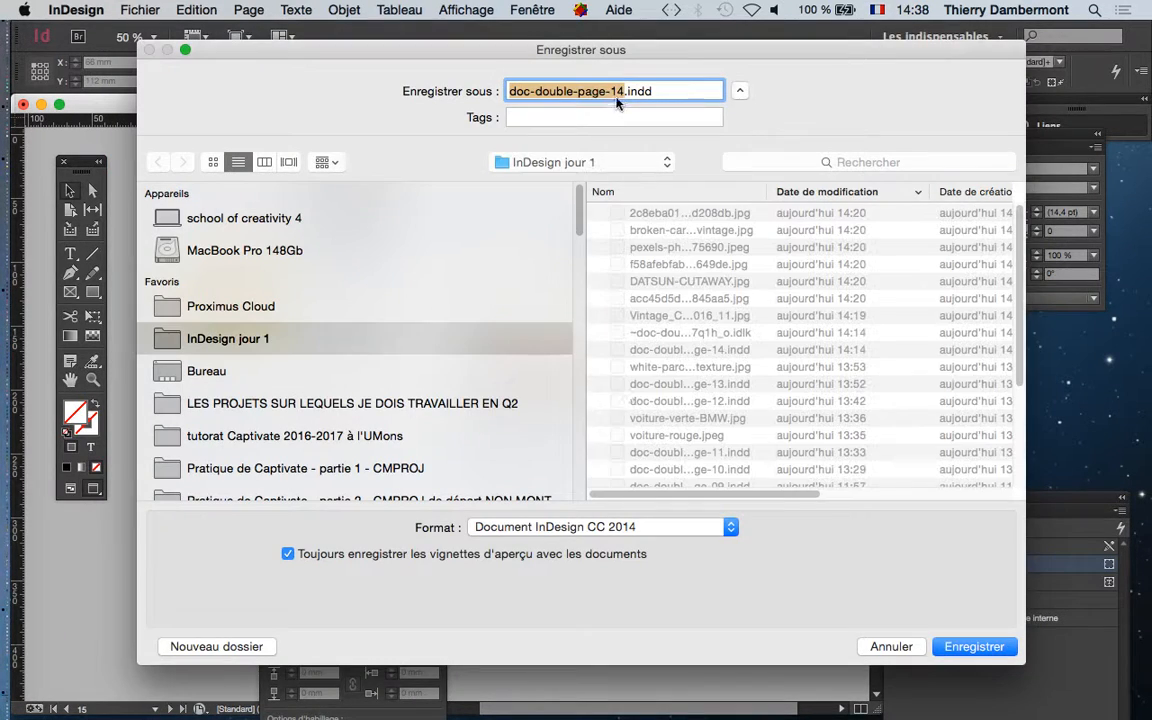